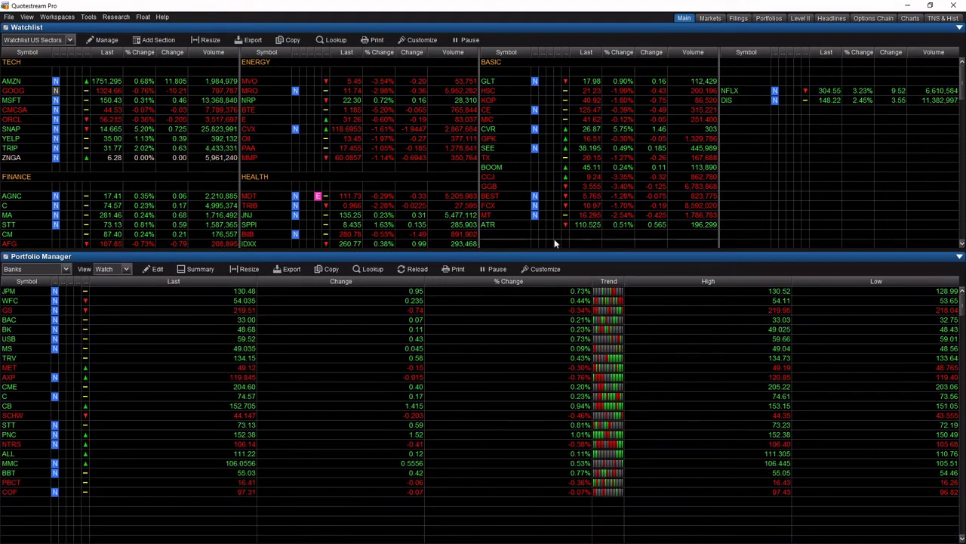
pyautogui.click(66, 270)
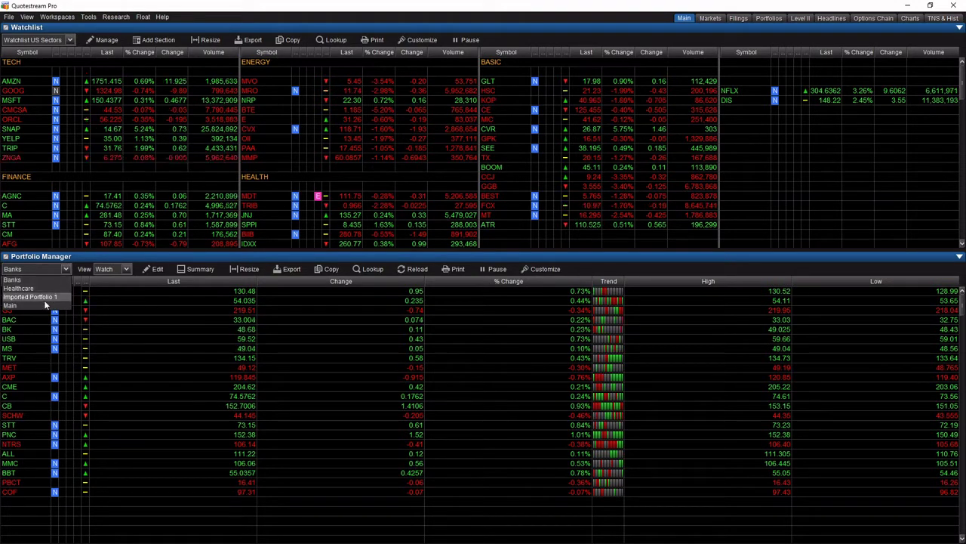
pyautogui.click(230, 70)
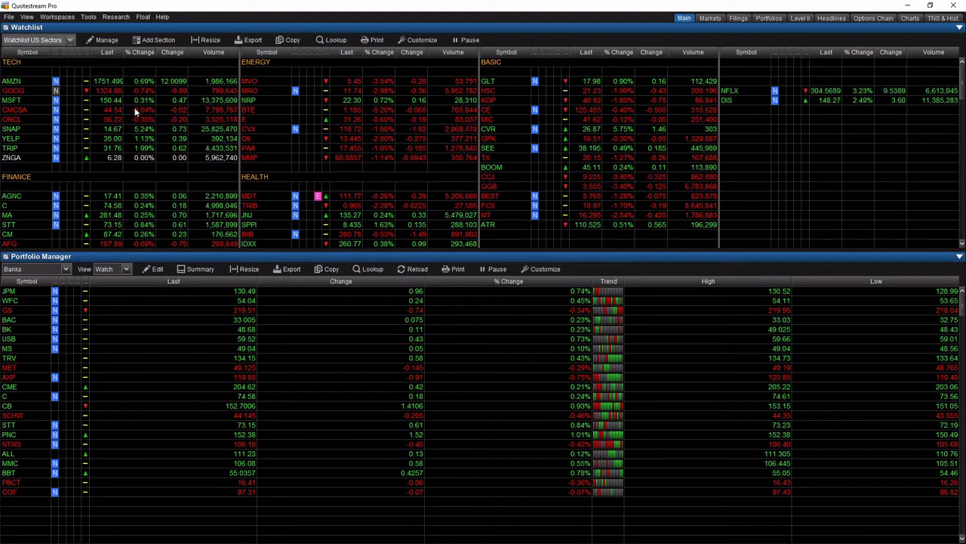
# Switch the Banks portfolio to the Main column view, and from there to the Portfolio column view.
pyautogui.click(107, 269)
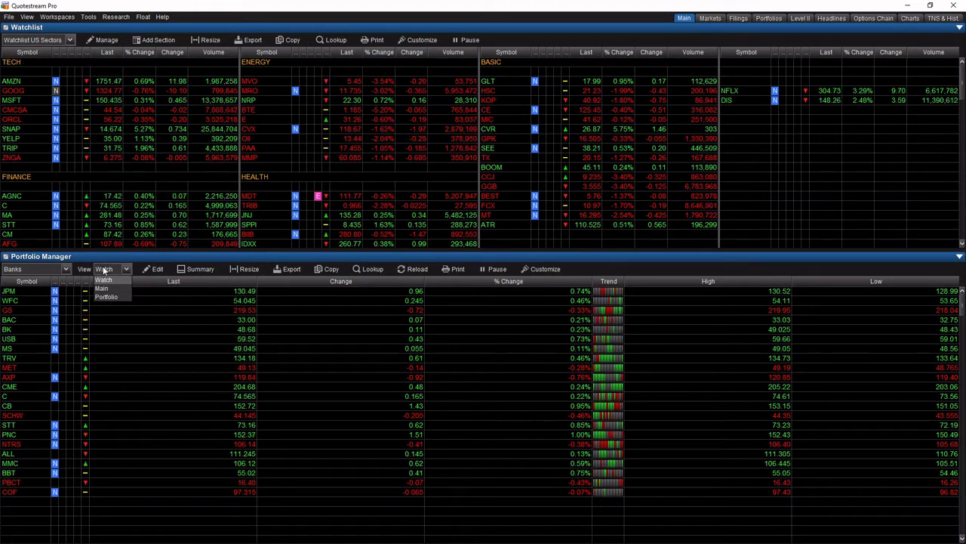
pyautogui.click(103, 288)
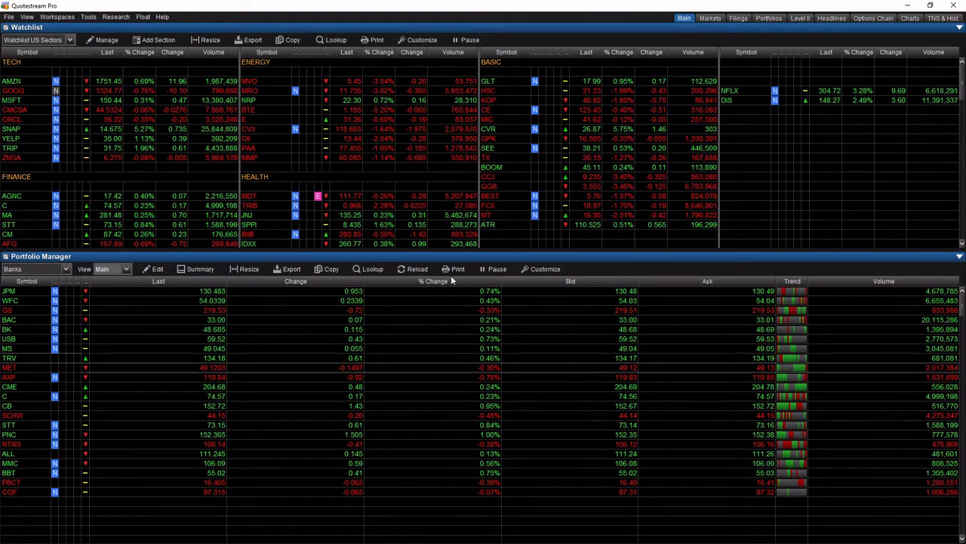
pyautogui.click(127, 270)
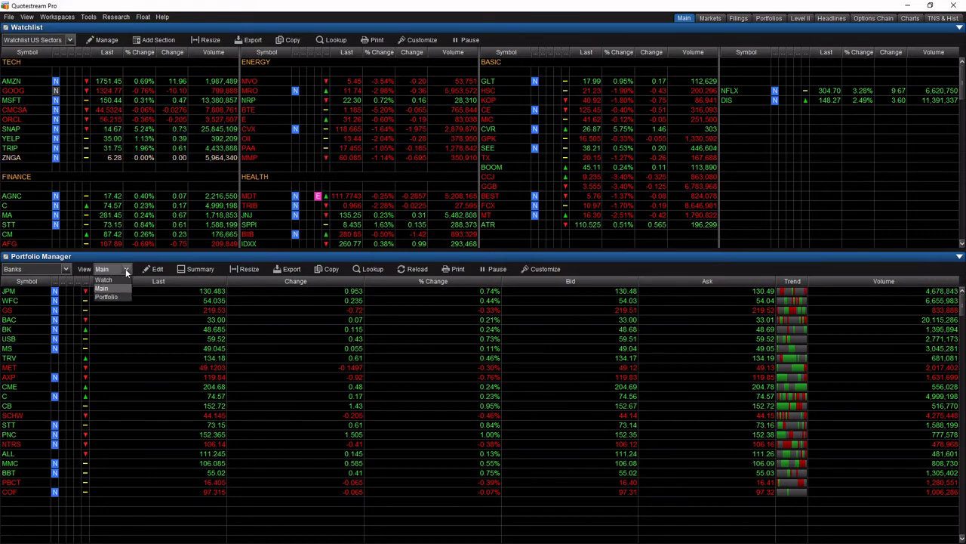
pyautogui.click(111, 297)
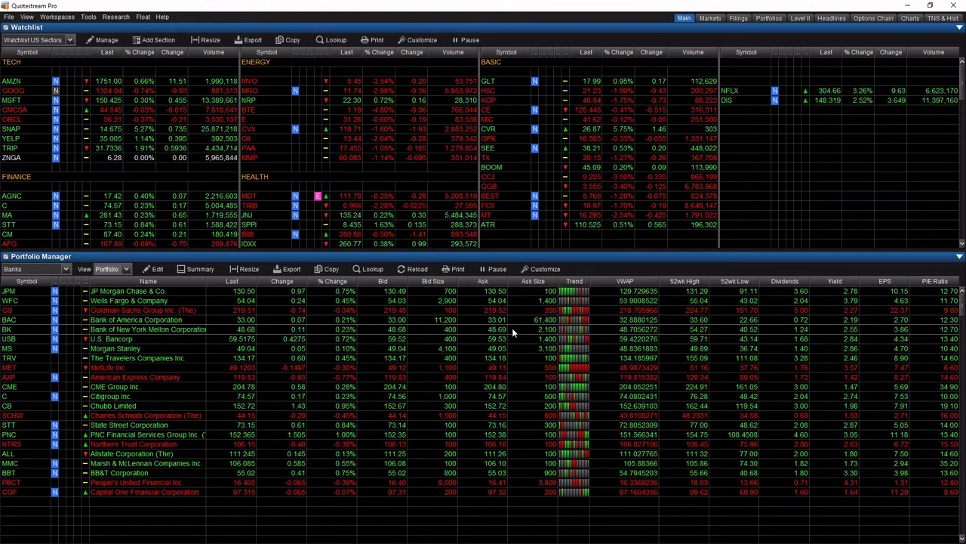
pyautogui.rightClick(623, 281)
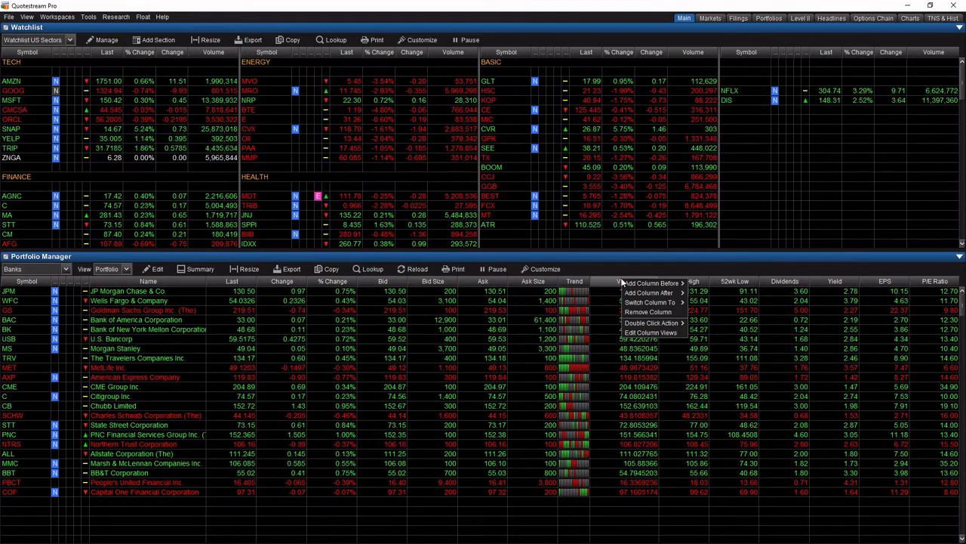
pyautogui.moveTo(647, 285)
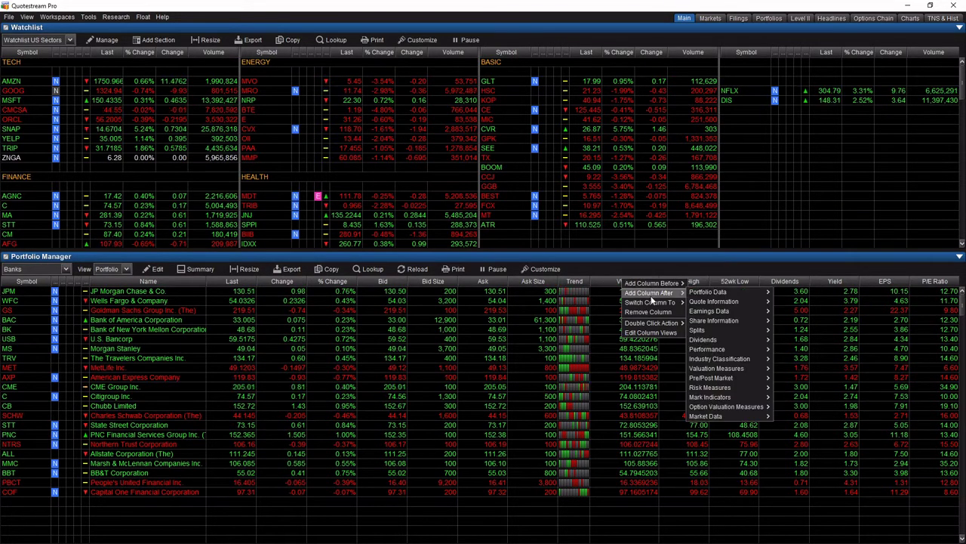
pyautogui.moveTo(699, 296)
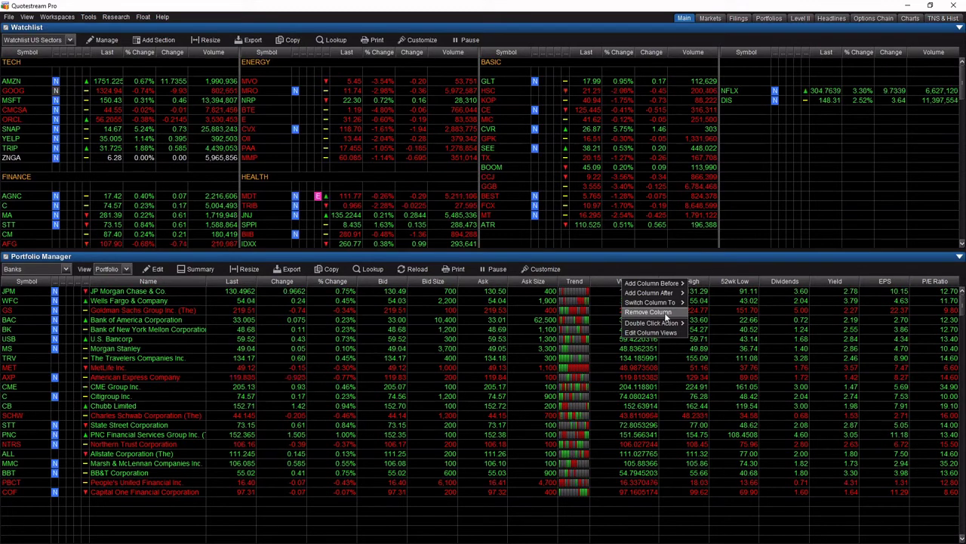
pyautogui.click(719, 261)
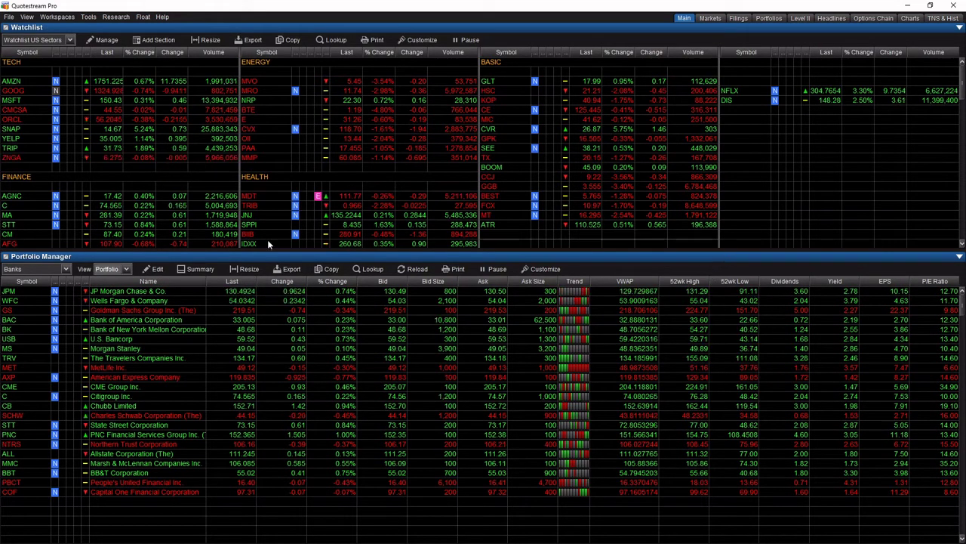
# Open the portfolio editor and delete the portfolio named Imported Portfolio 1.
pyautogui.click(153, 269)
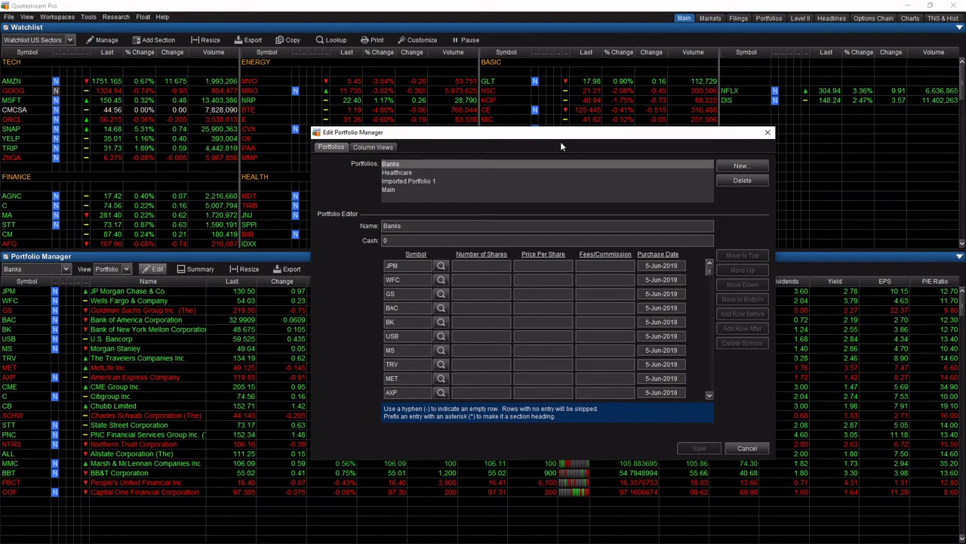
pyautogui.click(425, 181)
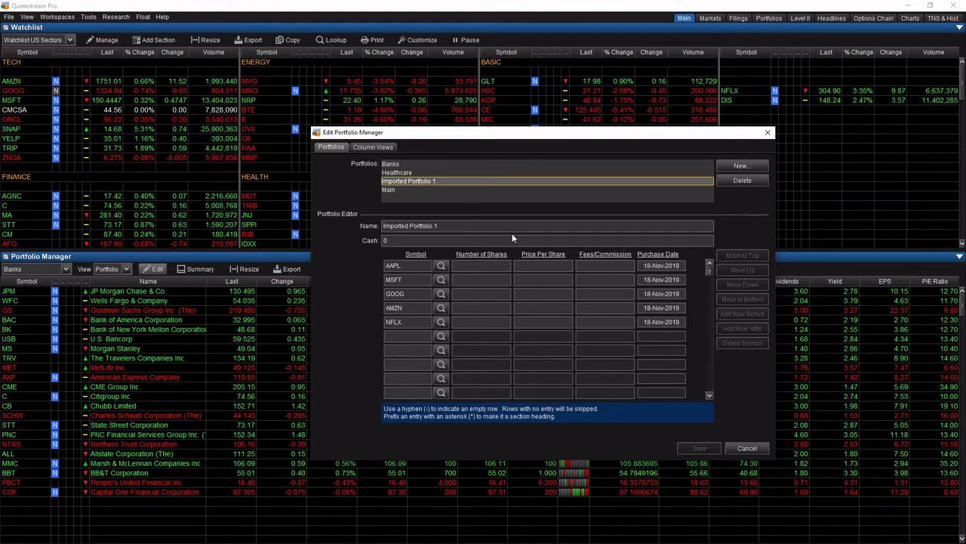
pyautogui.click(755, 182)
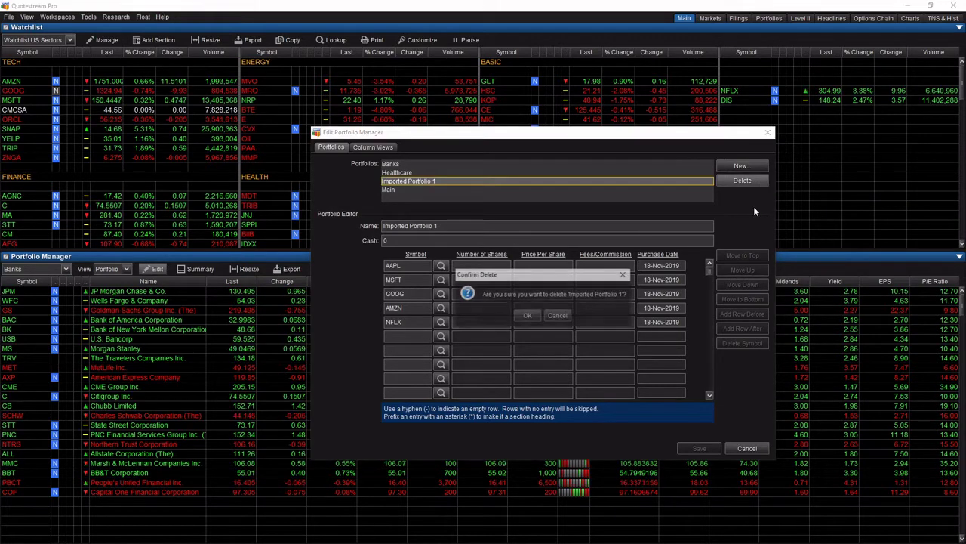
pyautogui.click(527, 316)
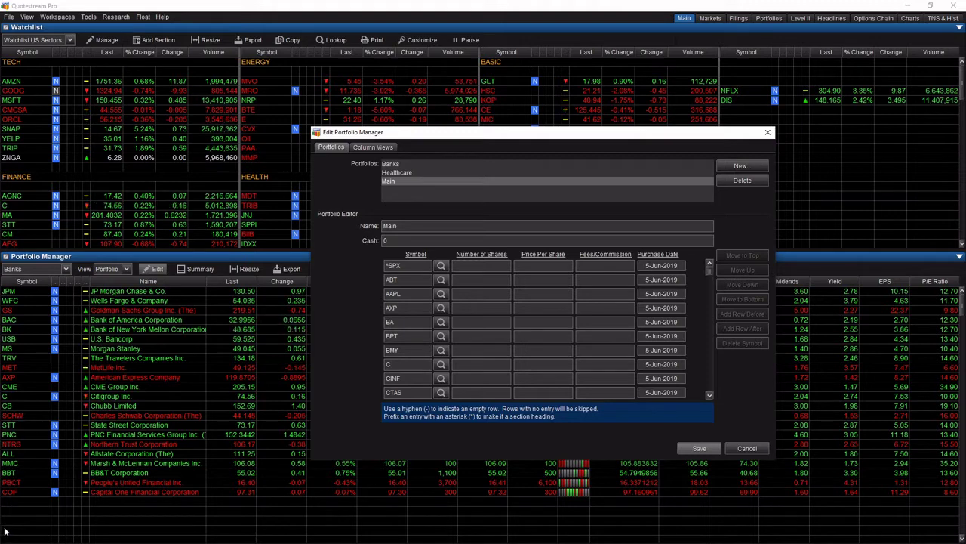
# Add the symbol CVX to the Main portfolio, one empty row below XOM, and save the portfolio.
pyautogui.scroll(-10, 435, 310)
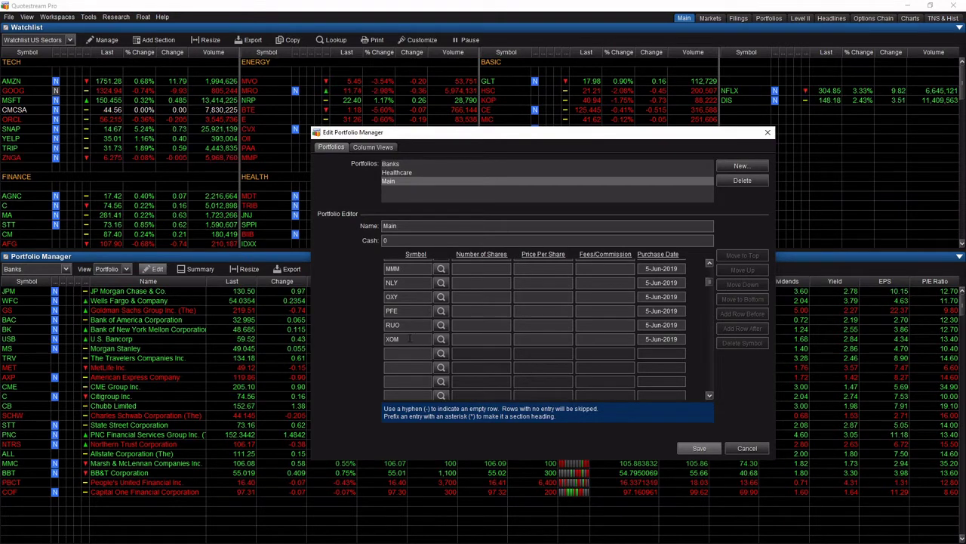
pyautogui.click(412, 339)
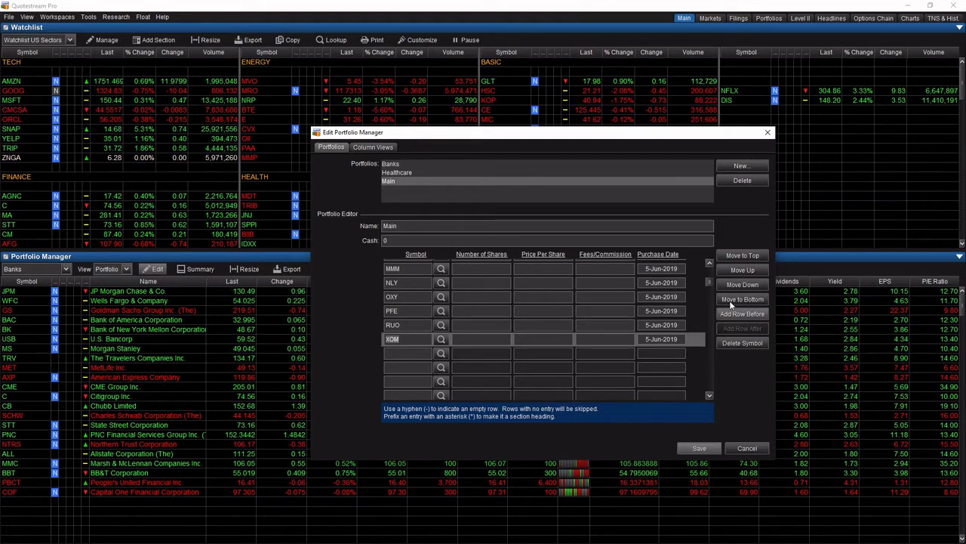
pyautogui.click(401, 366)
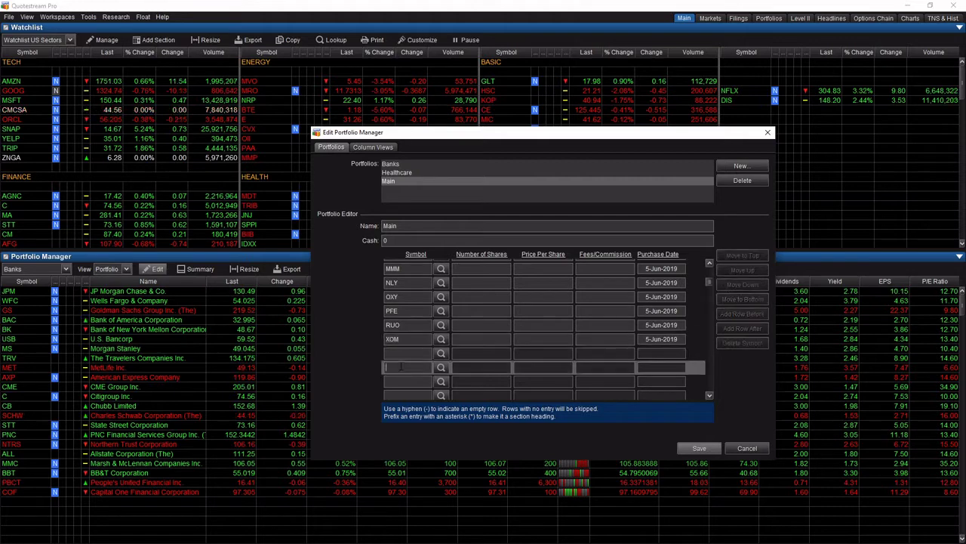
pyautogui.write('CVX')
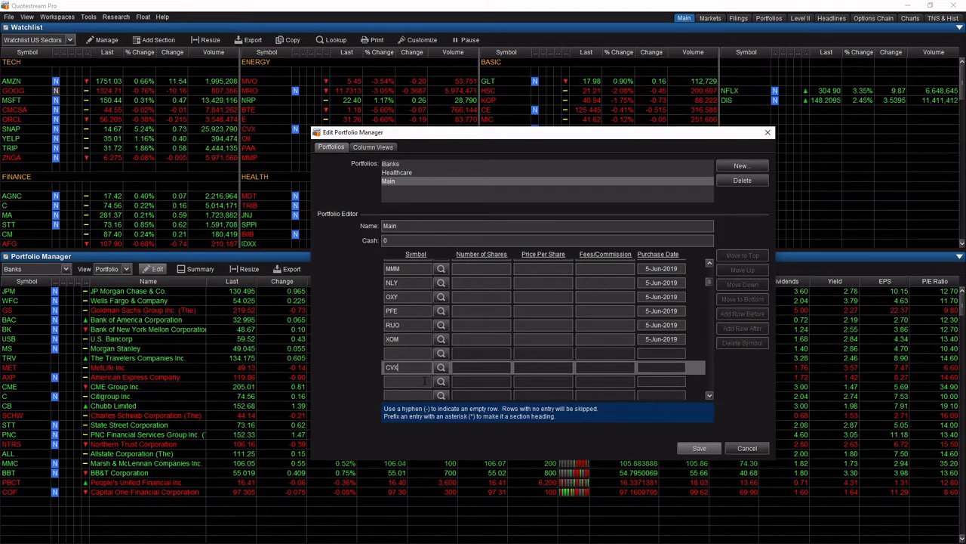
pyautogui.press('Return')
pyautogui.click(705, 449)
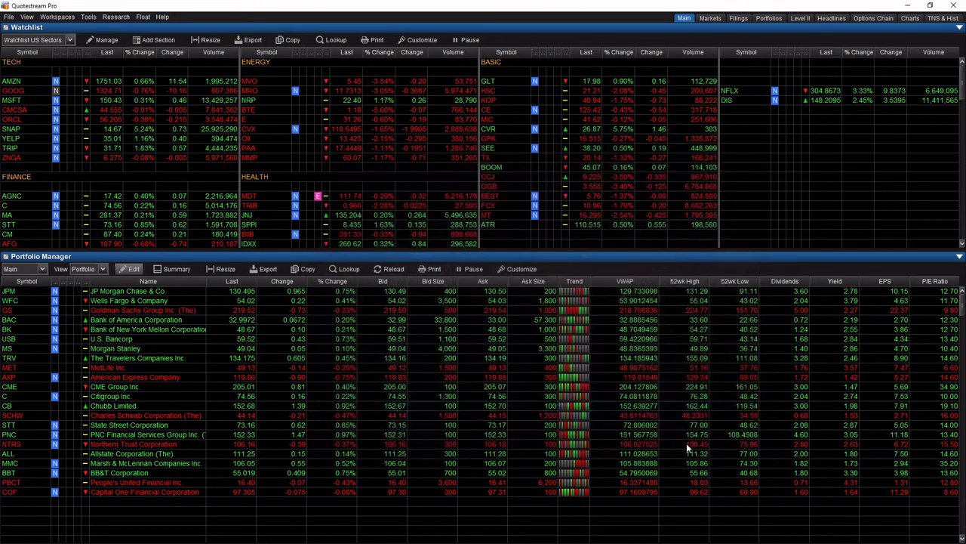
# Display the Main portfolio and remove the CVX symbol at the end of its list.
pyautogui.click(36, 269)
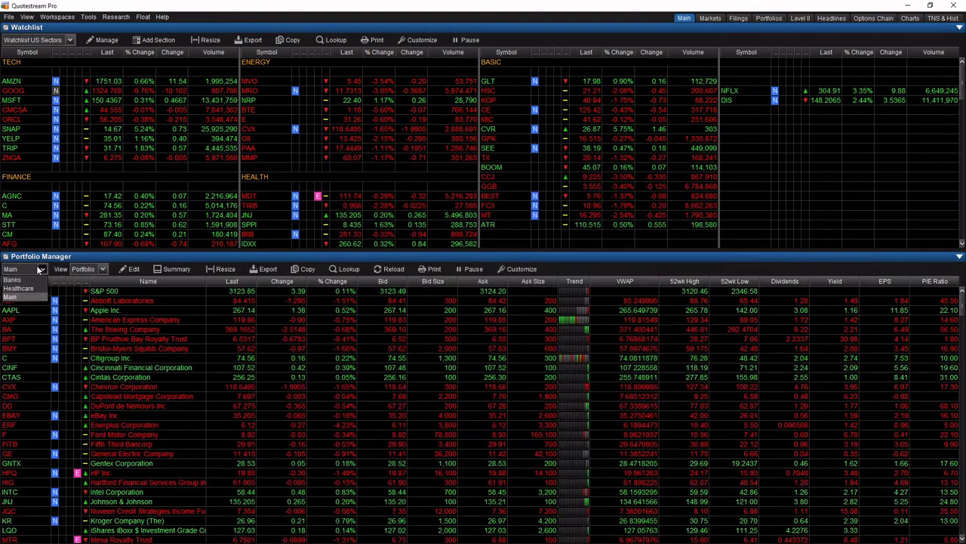
pyautogui.click(19, 296)
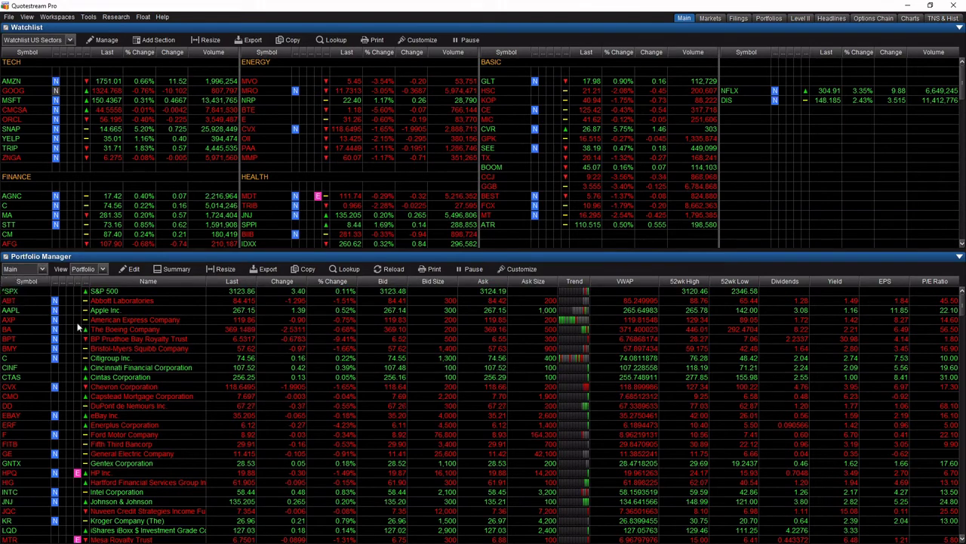
pyautogui.scroll(-6, 94, 343)
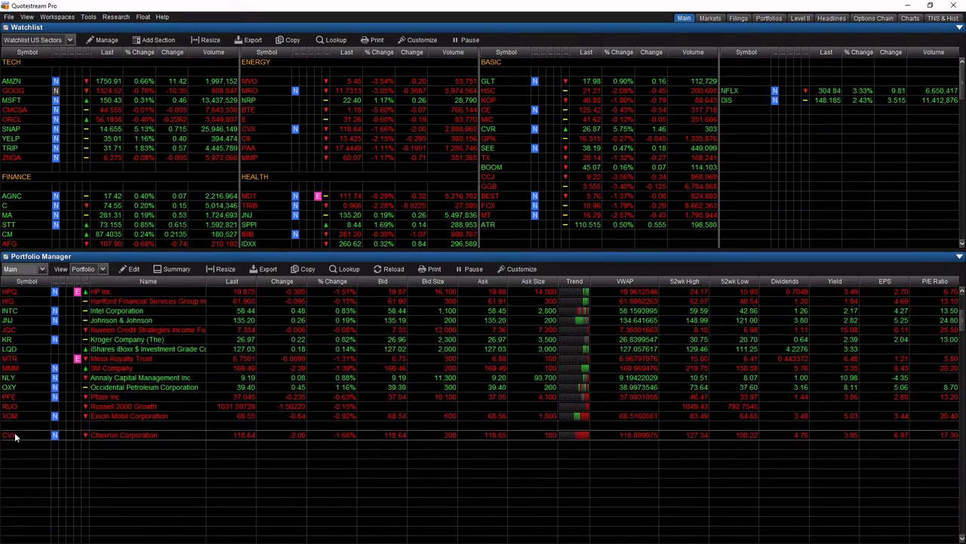
pyautogui.rightClick(15, 436)
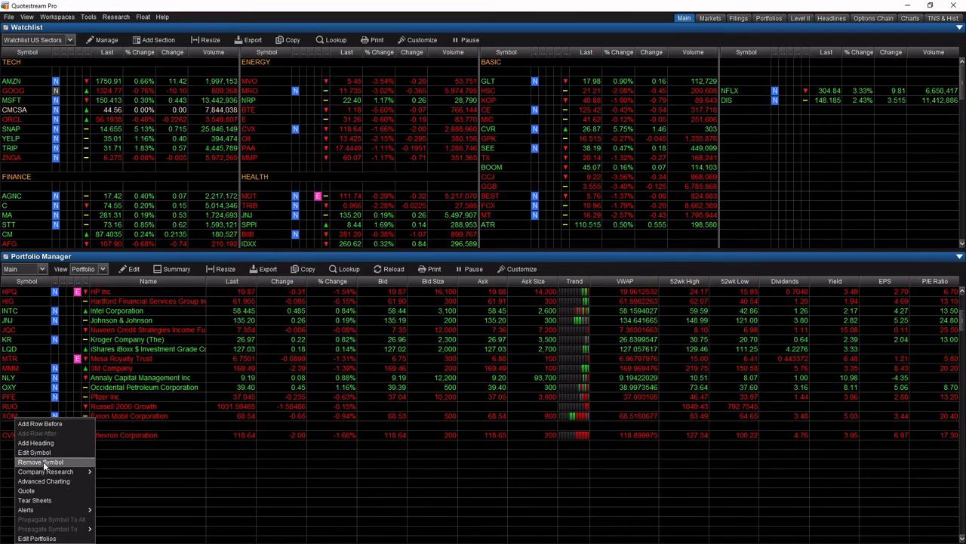
pyautogui.click(44, 462)
pyautogui.scroll(5, 284, 385)
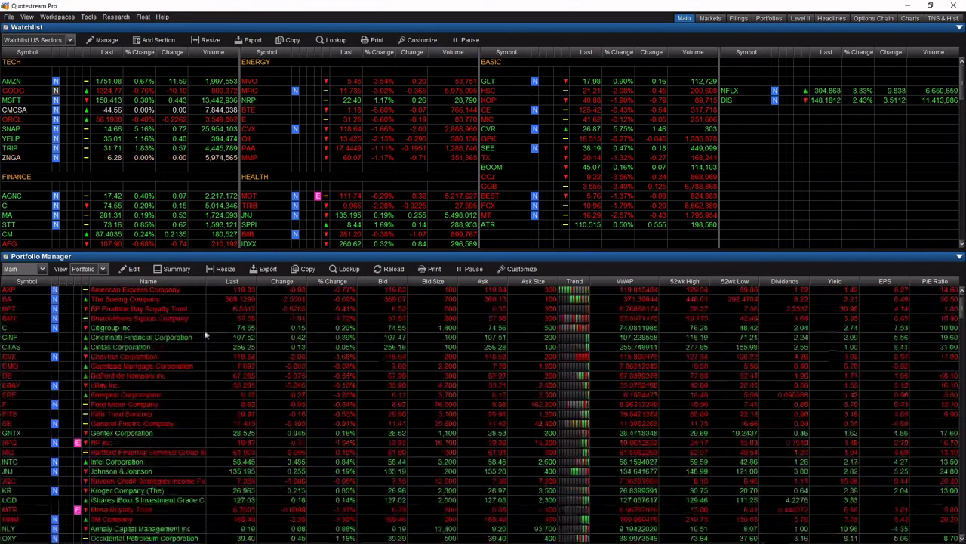
# Create a new portfolio named Demo in the portfolio editor.
pyautogui.click(131, 269)
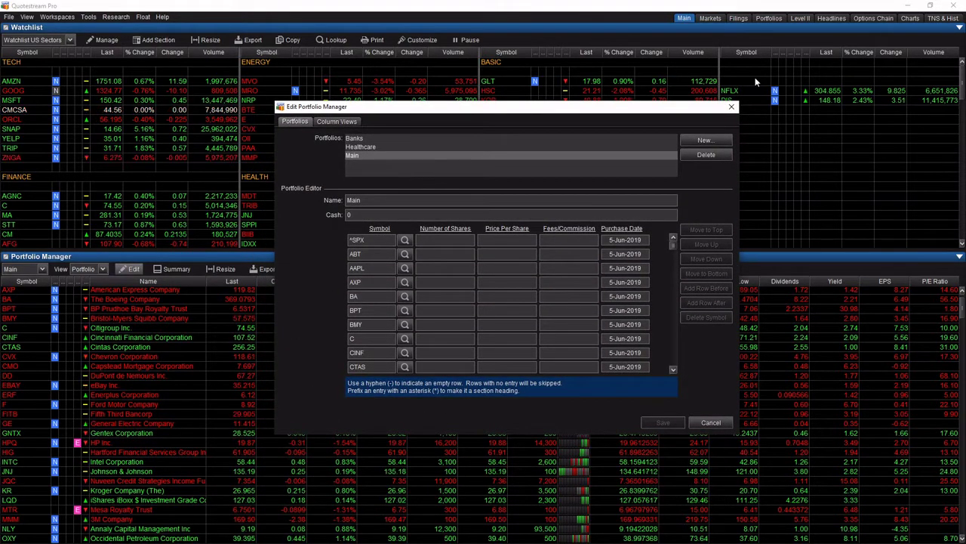
pyautogui.click(722, 142)
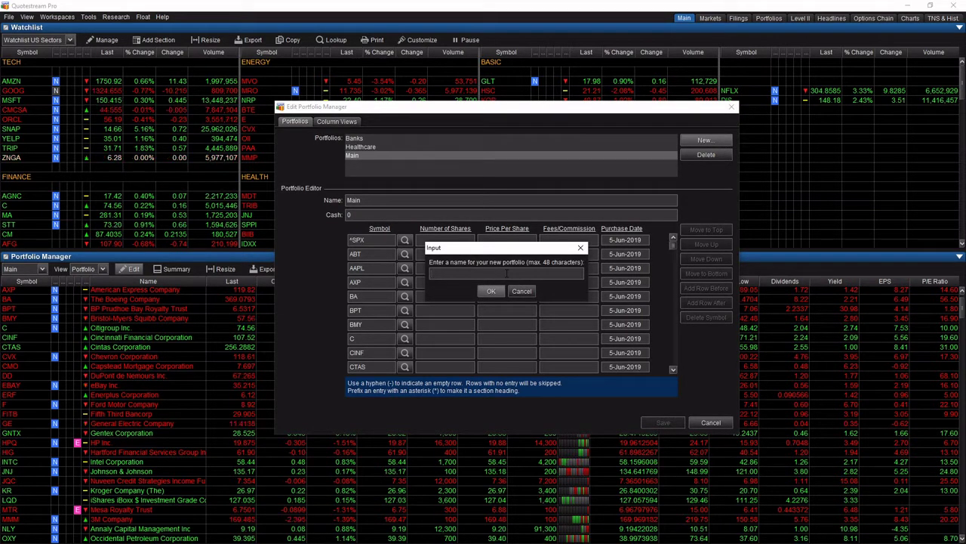
pyautogui.write('Demo')
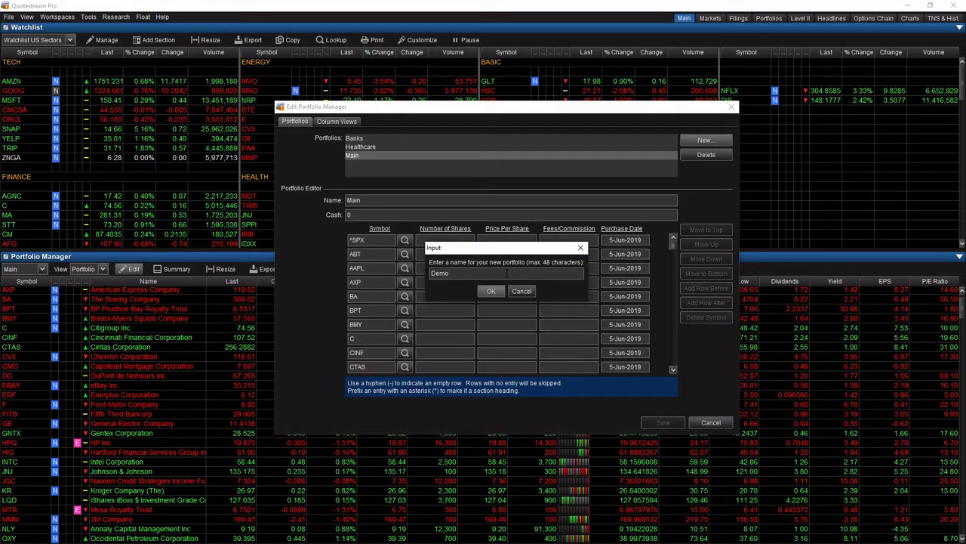
pyautogui.click(491, 292)
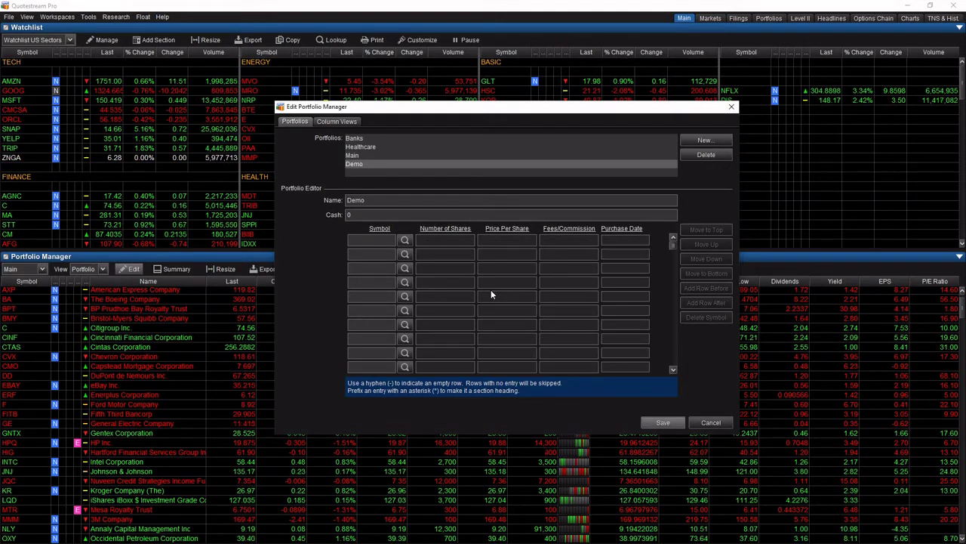
# Add the symbols AMD, MU and INTC to the Demo portfolio from its second row downward and save it.
pyautogui.click(373, 254)
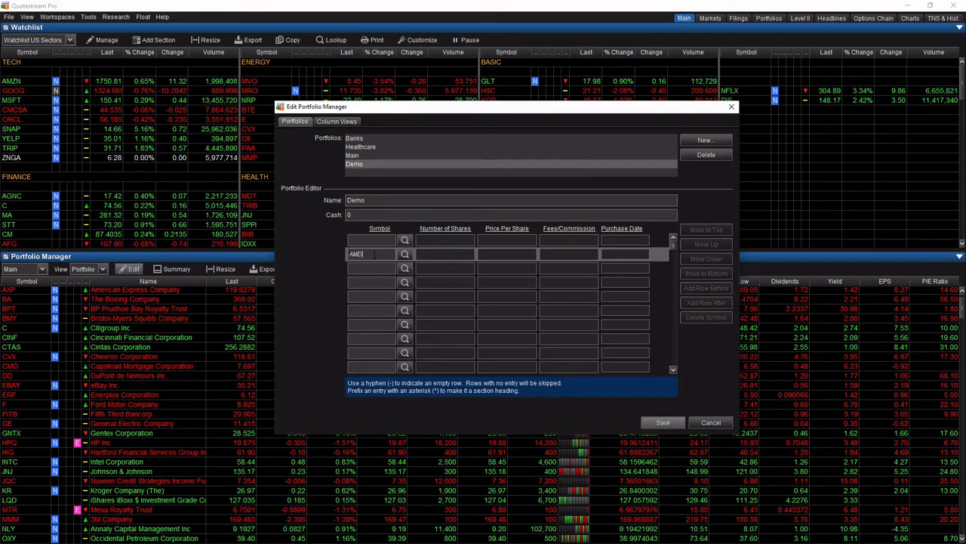
pyautogui.press('Return')
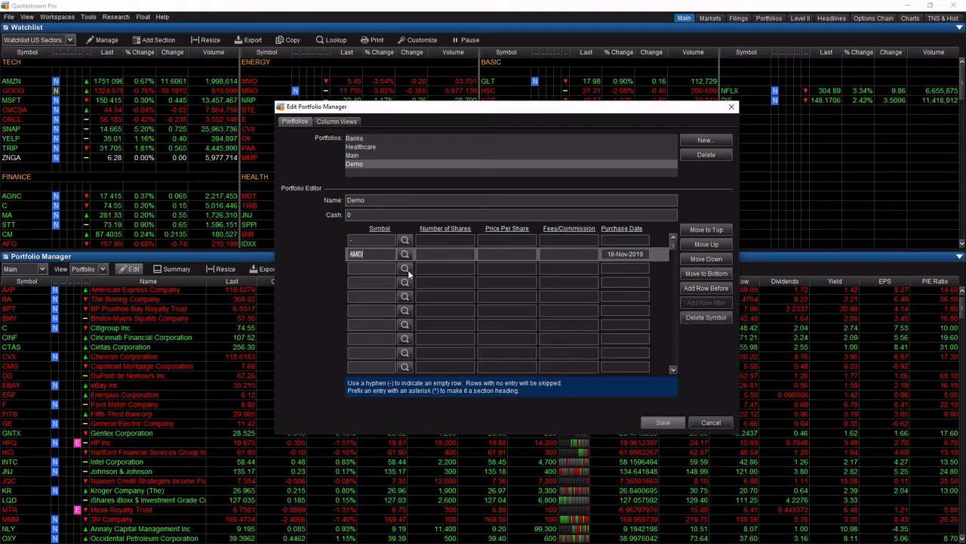
pyautogui.click(379, 268)
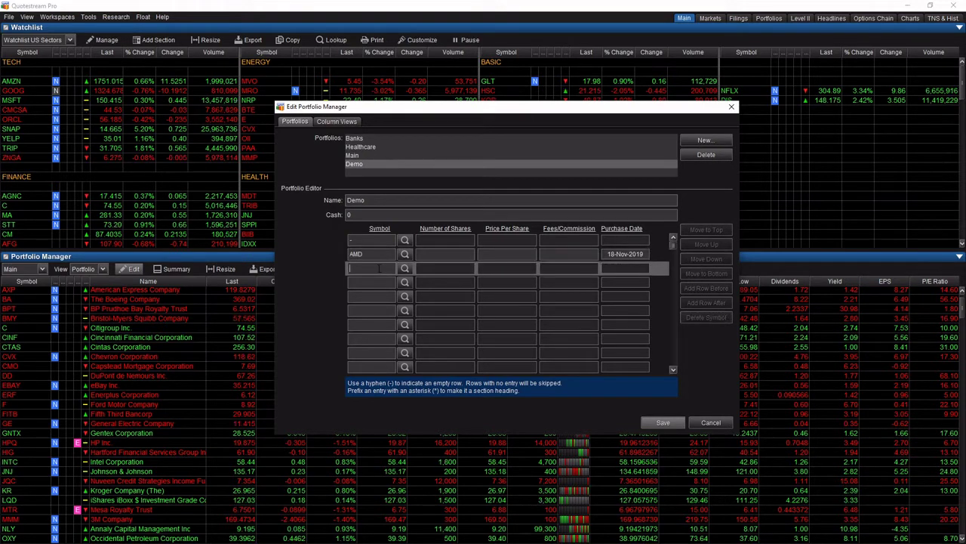
pyautogui.write('MU')
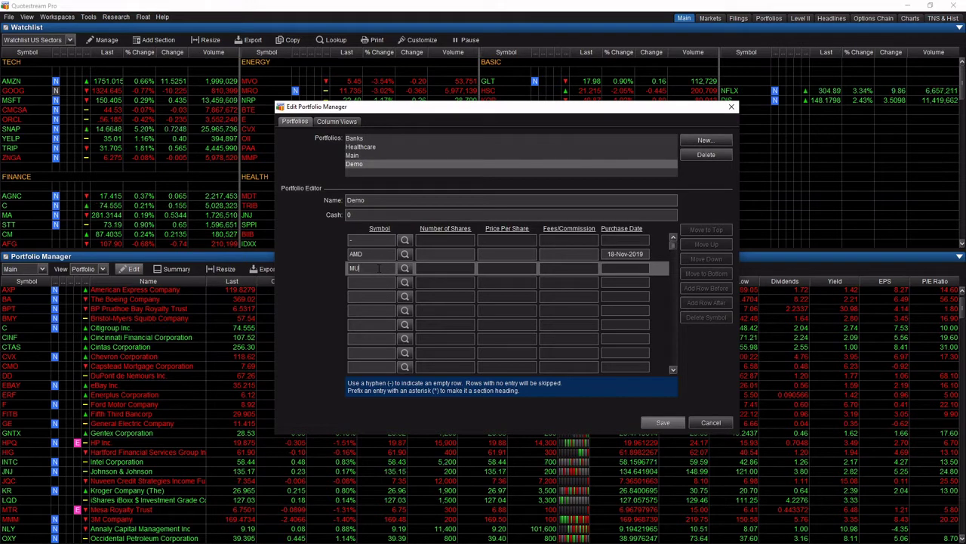
pyautogui.press('Return')
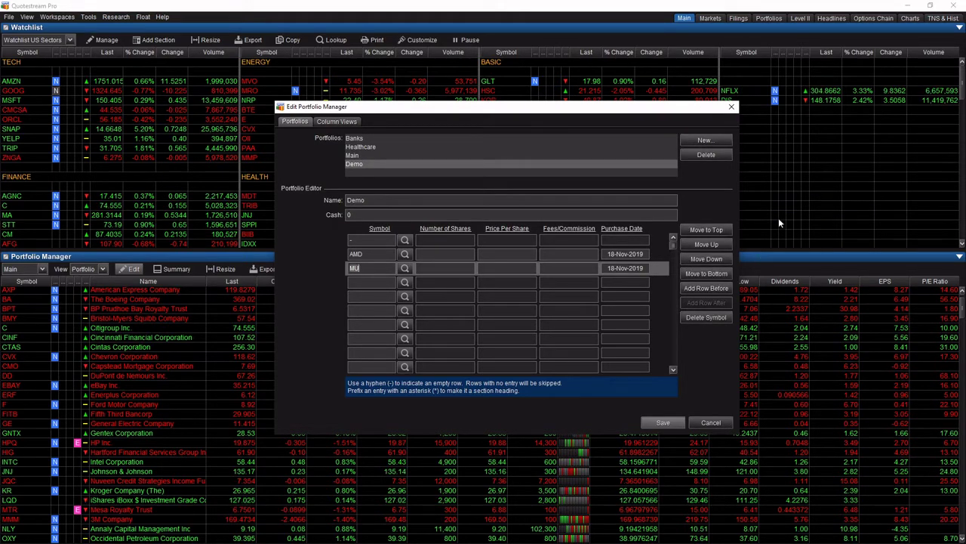
pyautogui.click(381, 281)
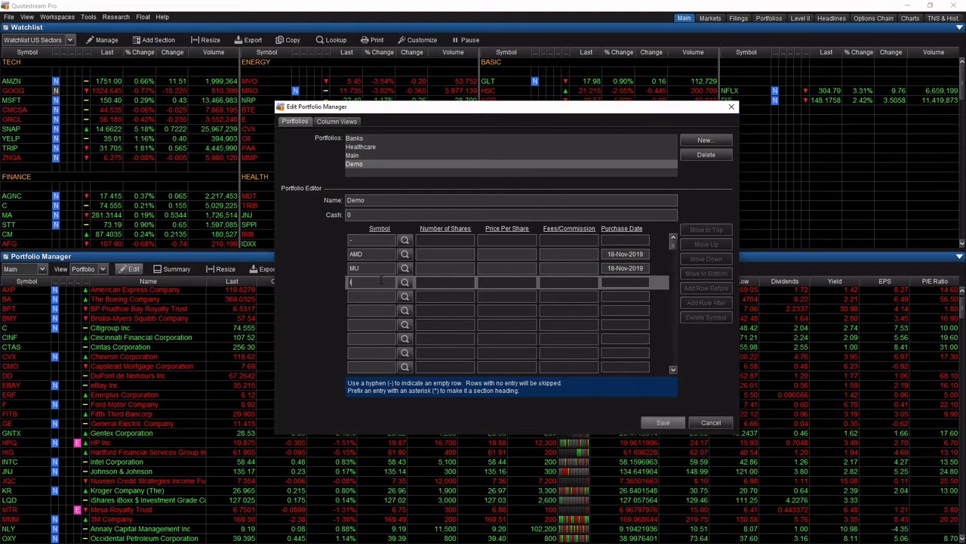
pyautogui.write('INTC')
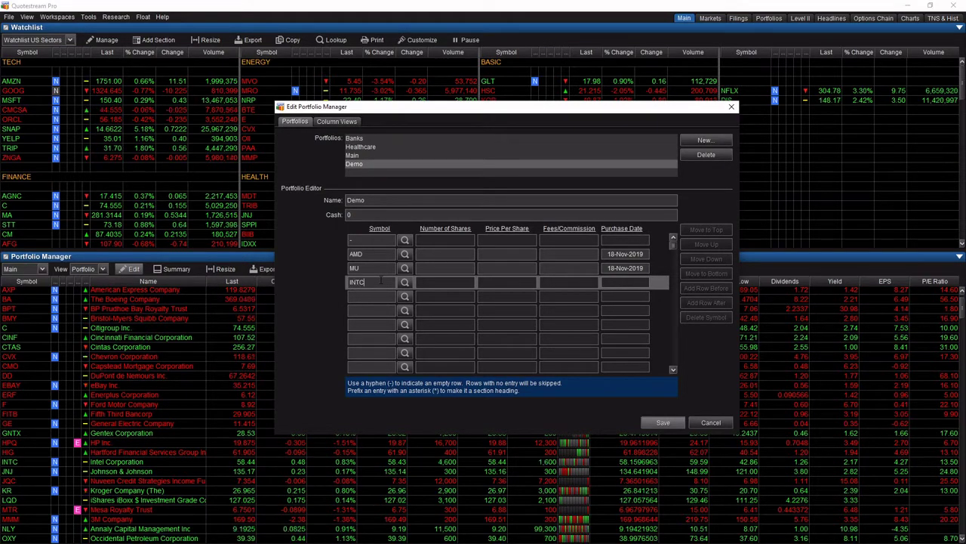
pyautogui.press('Return')
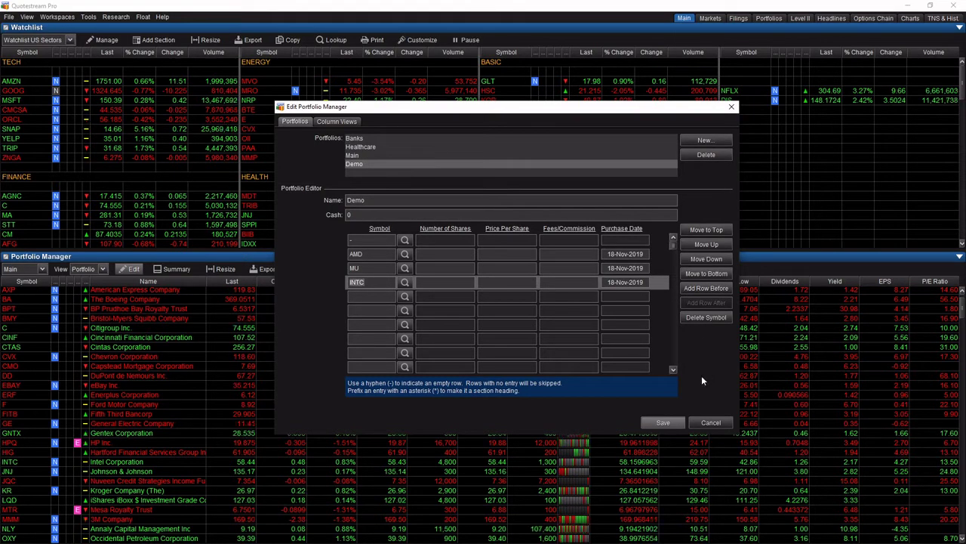
pyautogui.click(418, 311)
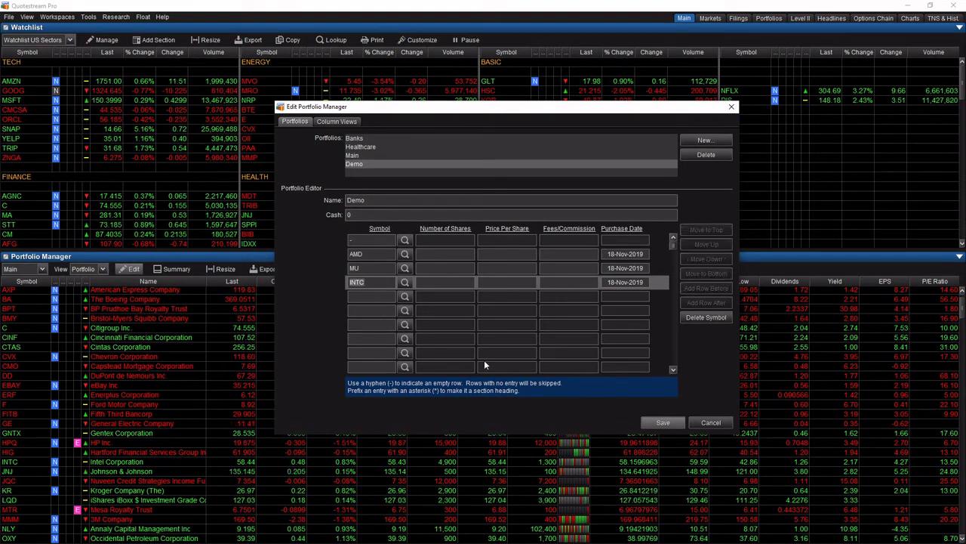
pyautogui.click(664, 422)
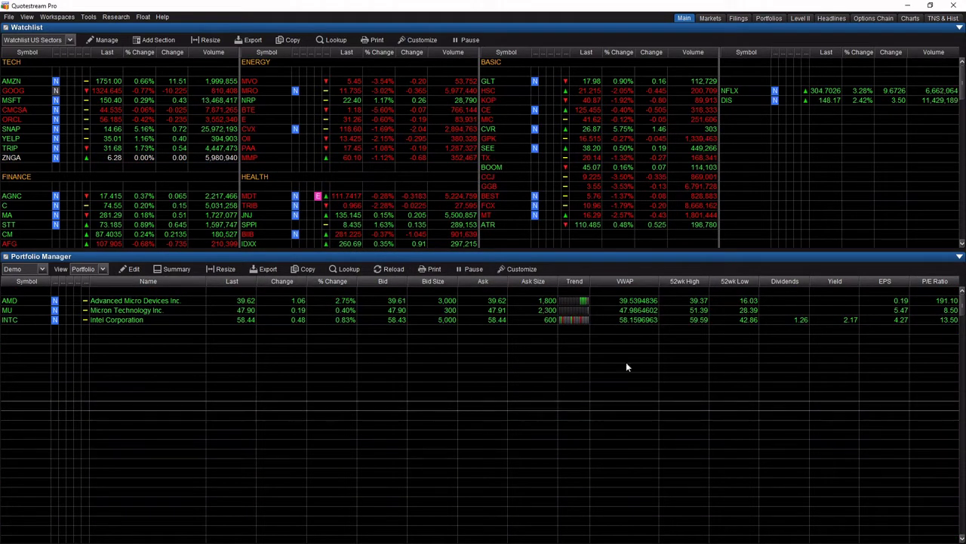
# Add the symbol MRVL directly in the displayed Demo portfolio, leaving one empty row below INTC.
pyautogui.click(31, 342)
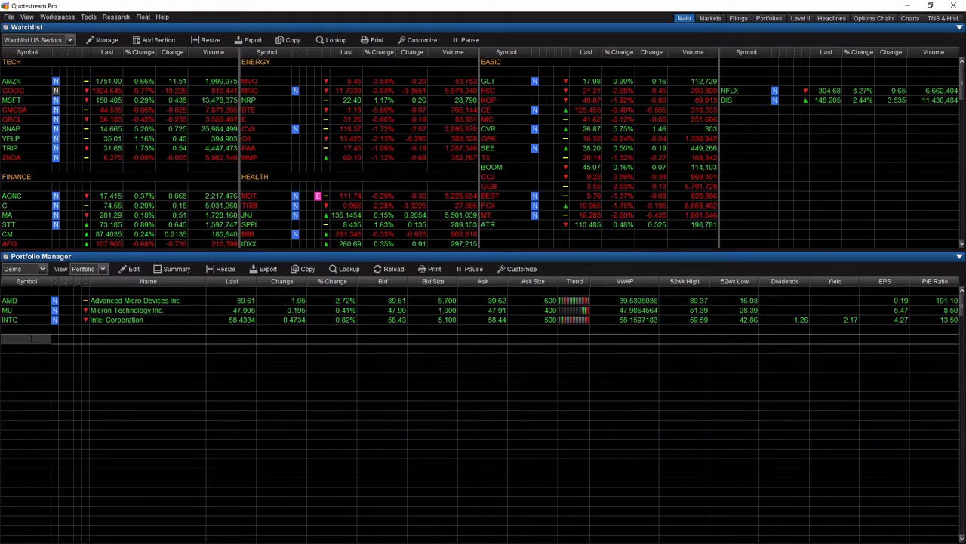
pyautogui.write('MRVL')
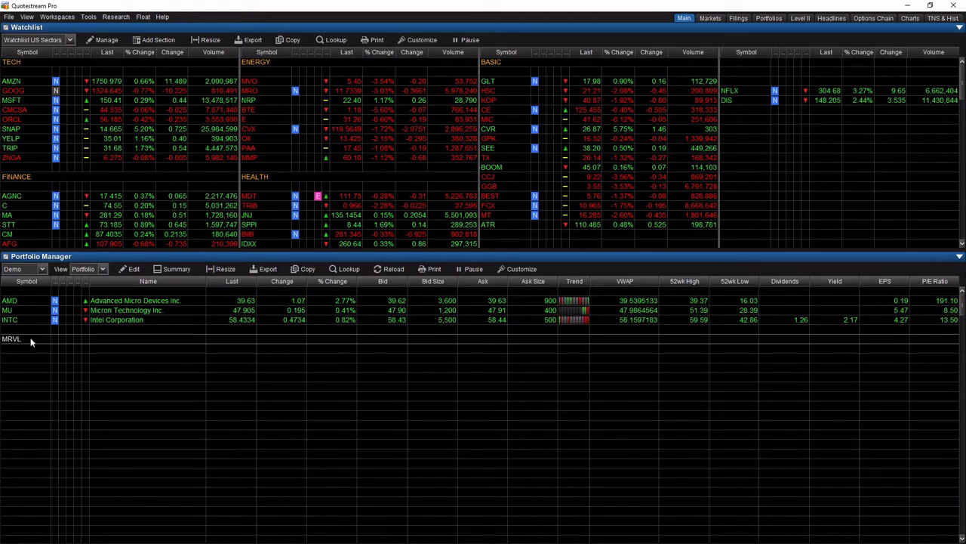
pyautogui.press('Return')
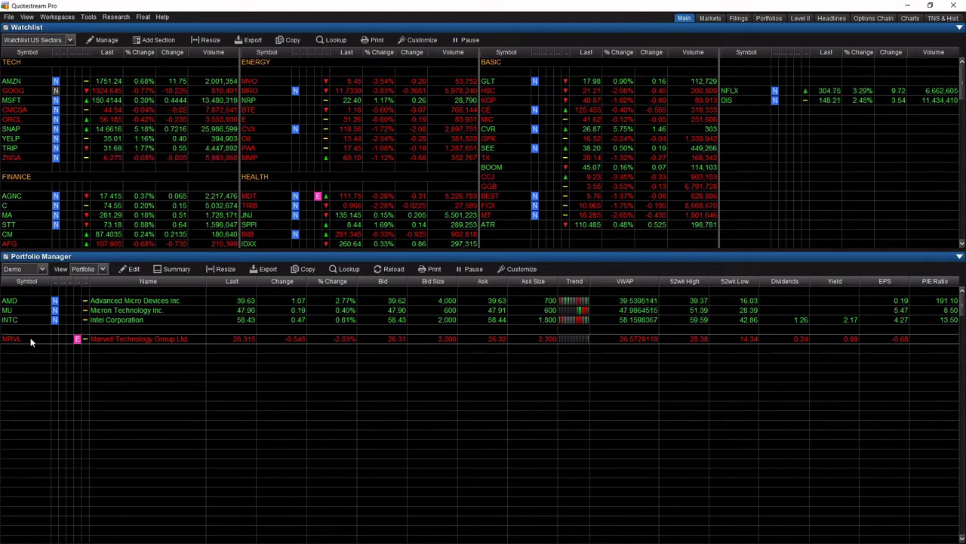
# Rename the Demo portfolio as The Best Demo, save it, and check the list of portfolios.
pyautogui.click(130, 269)
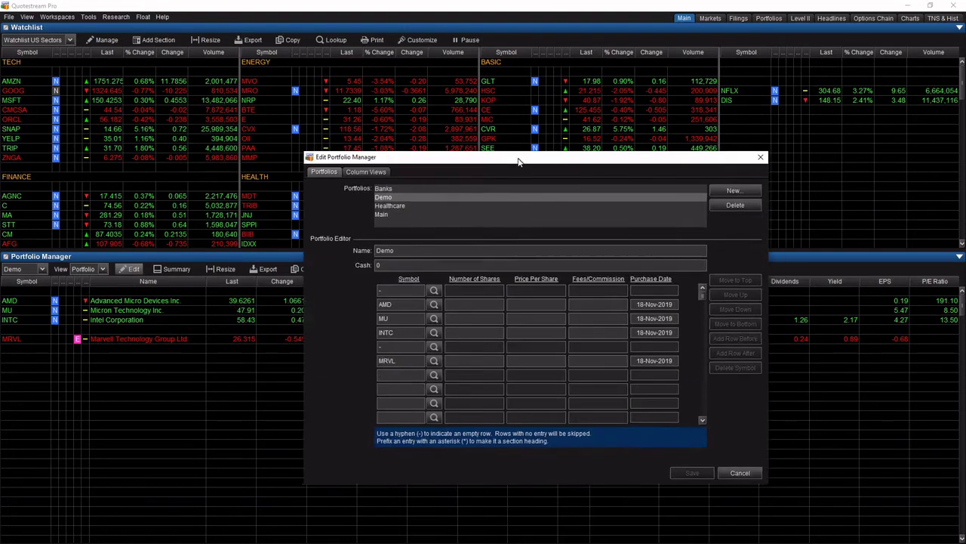
pyautogui.moveTo(517, 161); pyautogui.dragTo(462, 145)
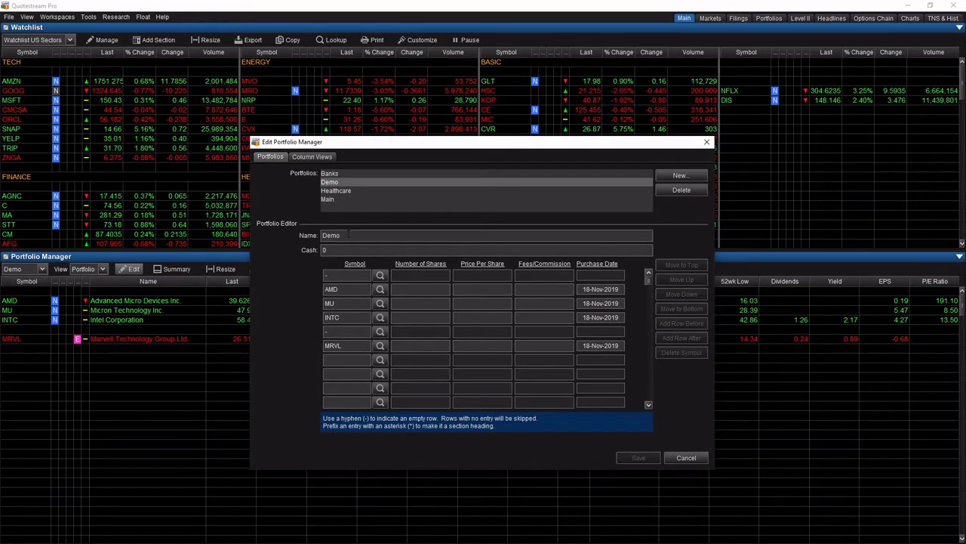
pyautogui.doubleClick(350, 236)
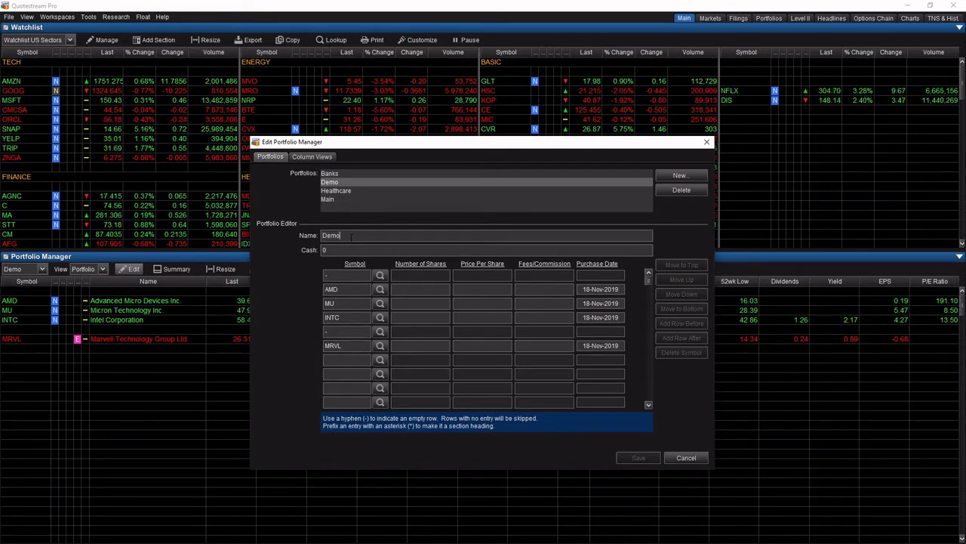
pyautogui.write('D')
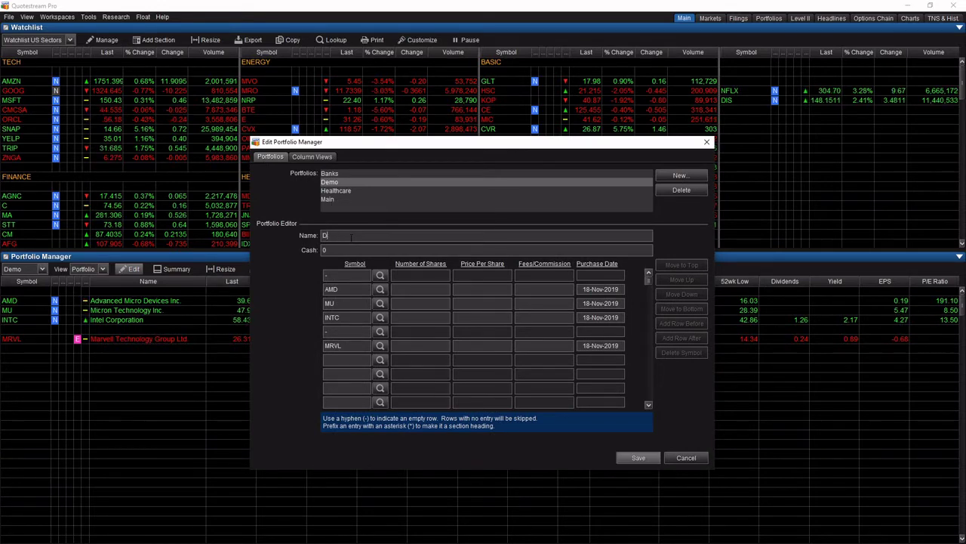
pyautogui.write('he Best De')
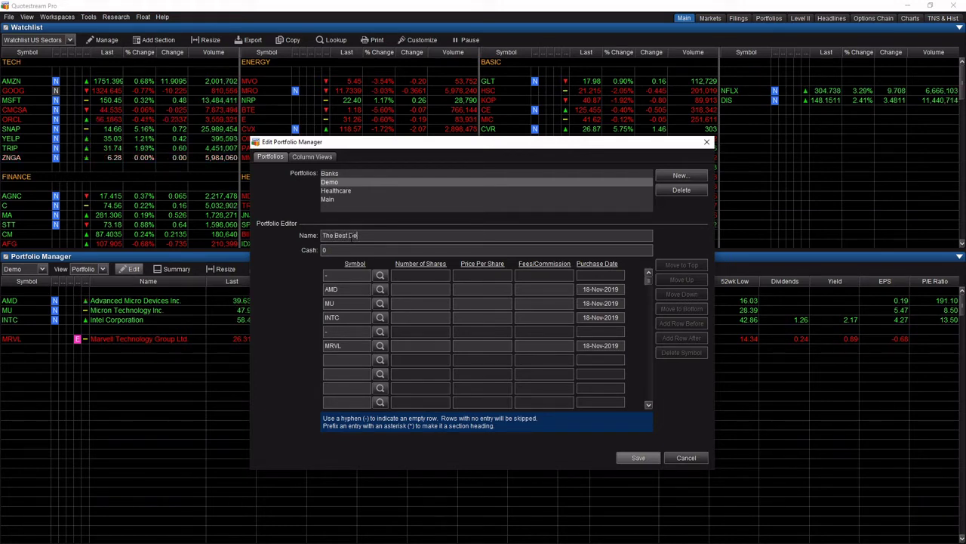
pyautogui.write('mo')
pyautogui.press('Tab')
pyautogui.click(638, 459)
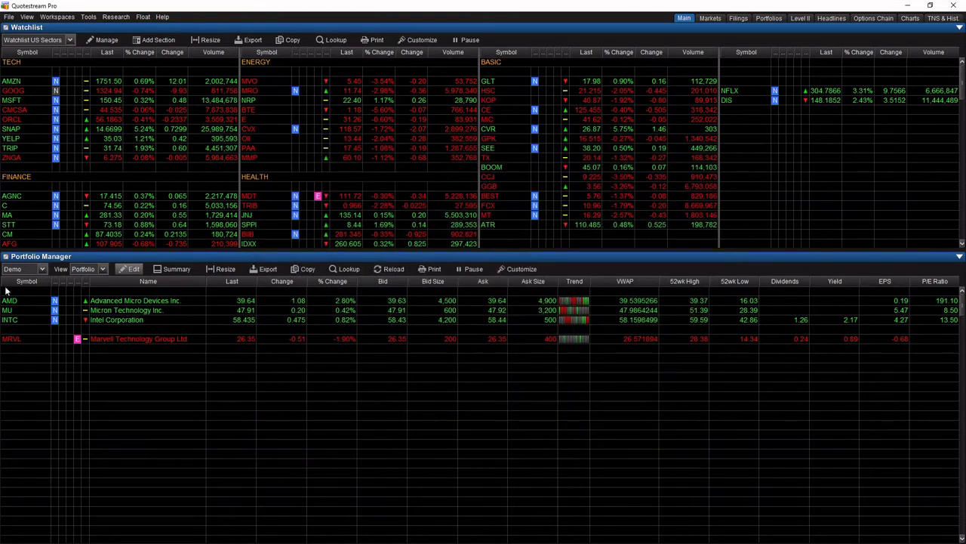
pyautogui.click(58, 270)
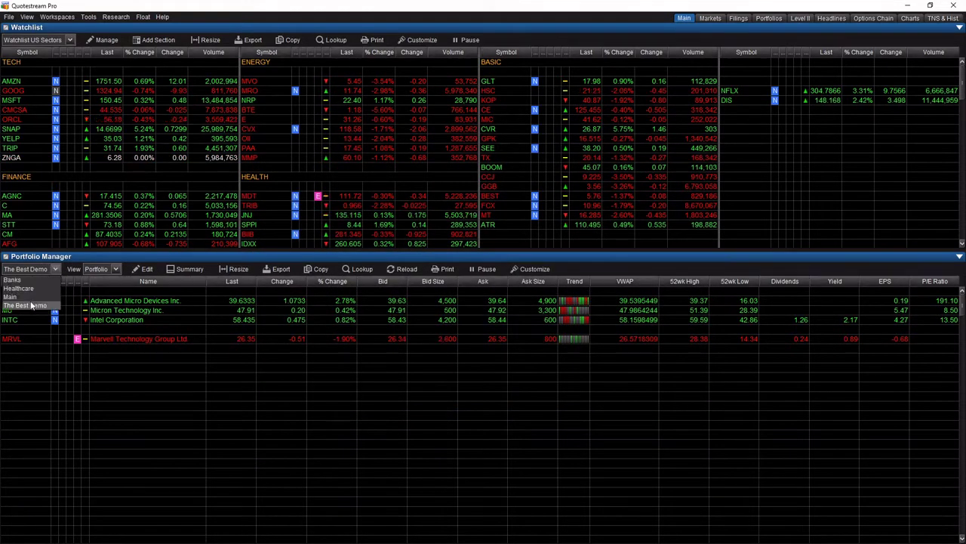
# Open the column view editor for the Portfolio Manager and create a new column view named Demo.
pyautogui.click(139, 268)
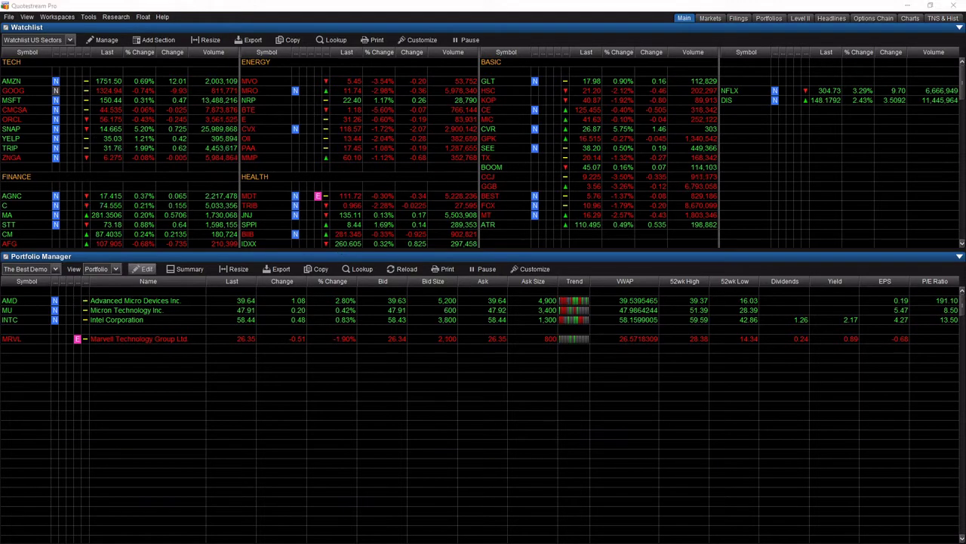
pyautogui.click(144, 269)
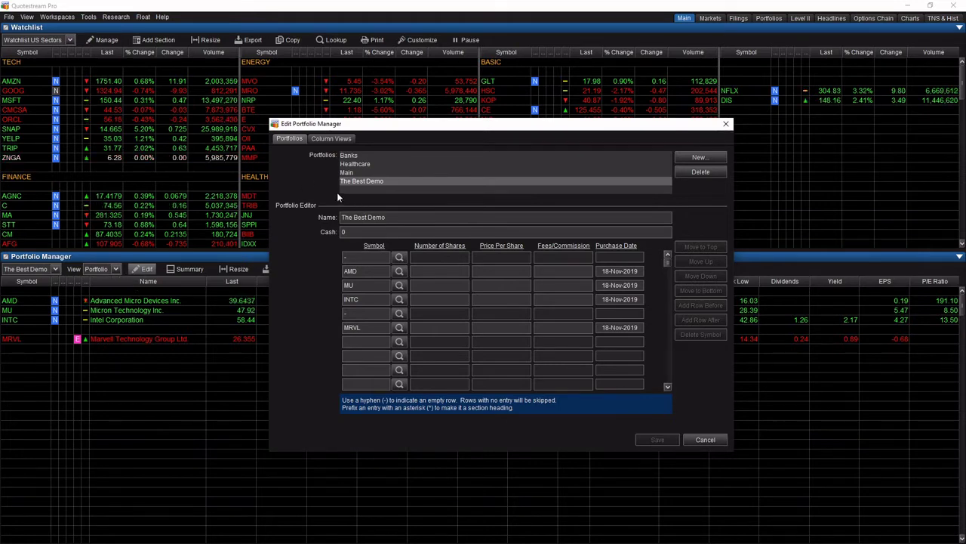
pyautogui.click(330, 138)
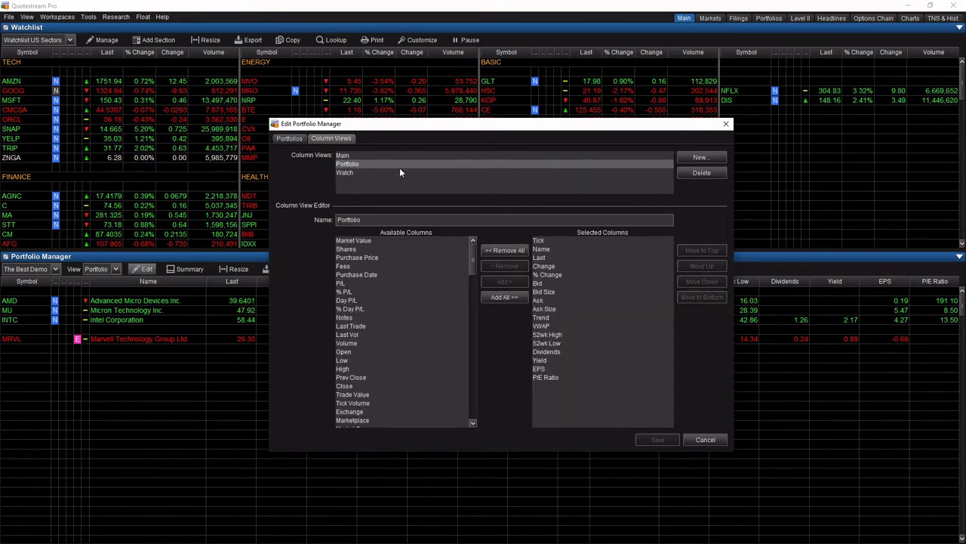
pyautogui.click(353, 172)
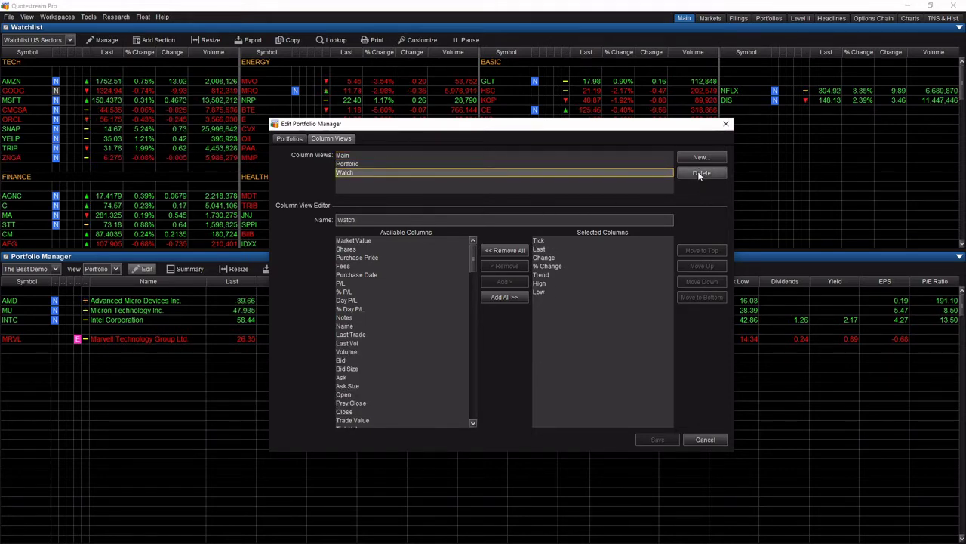
pyautogui.click(372, 219)
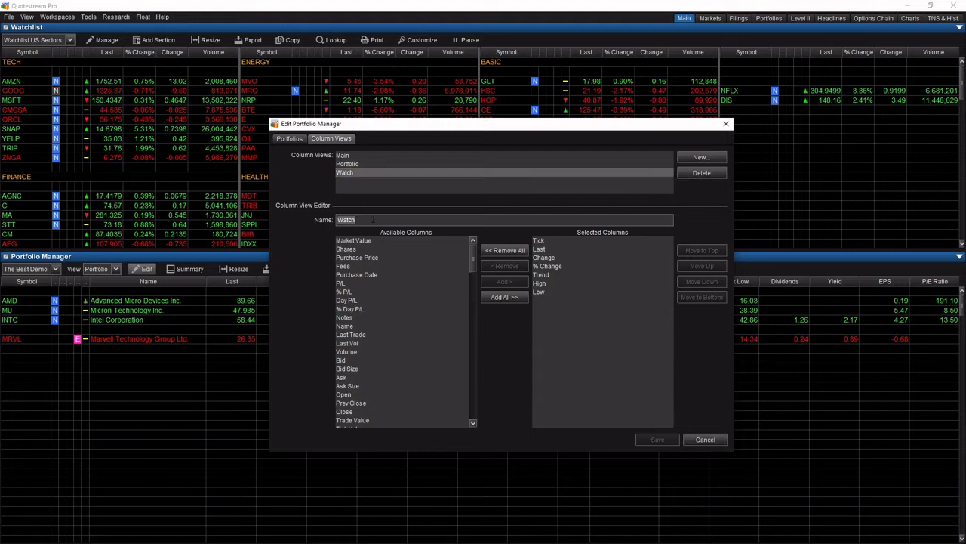
pyautogui.click(703, 157)
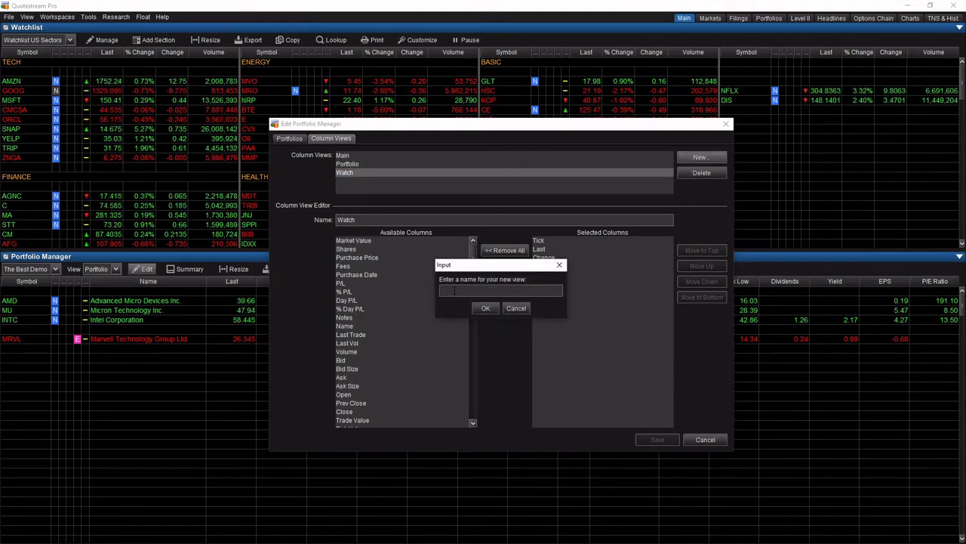
pyautogui.write('Demo')
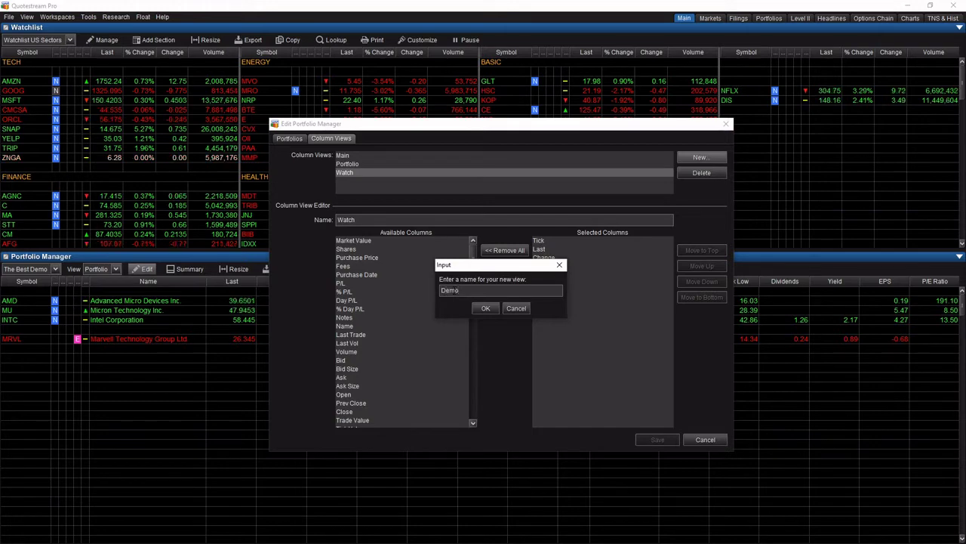
pyautogui.click(485, 308)
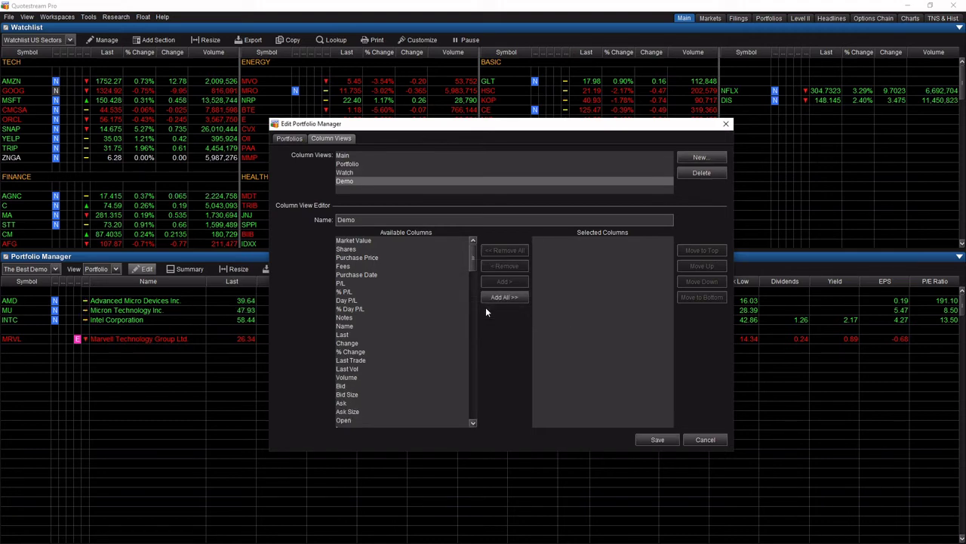
# Move the Bid column of the Main column view up three places, directly below Tick.
pyautogui.click(346, 157)
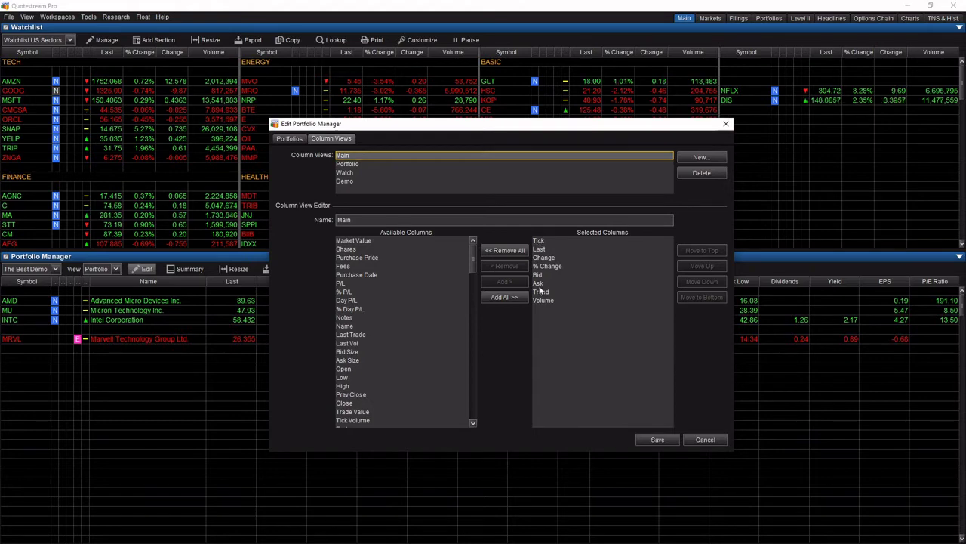
pyautogui.click(580, 275)
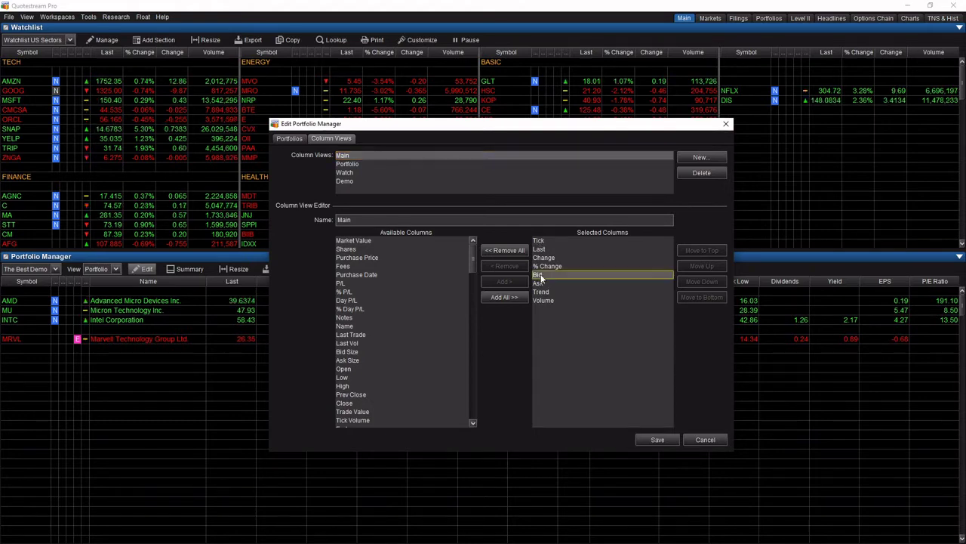
pyautogui.click(696, 267)
pyautogui.click(696, 268)
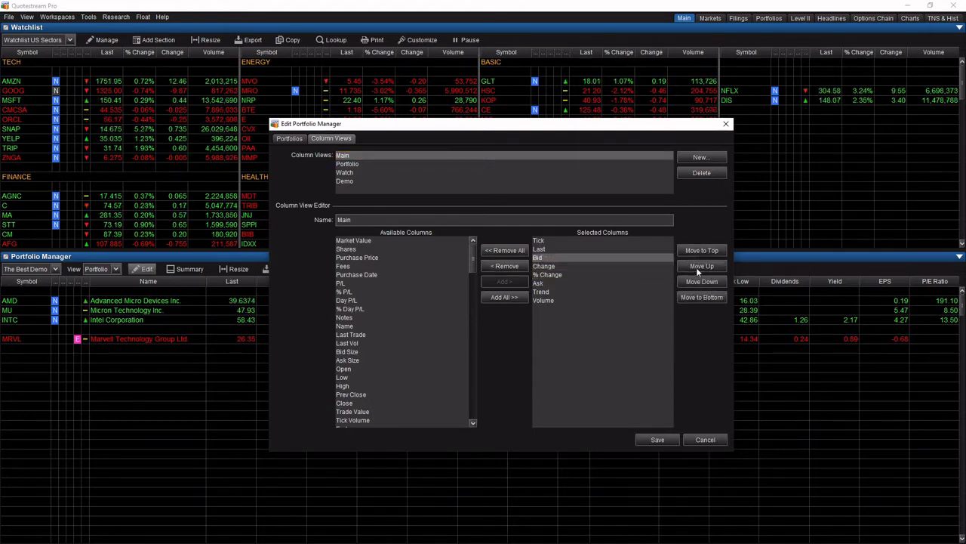
pyautogui.click(696, 267)
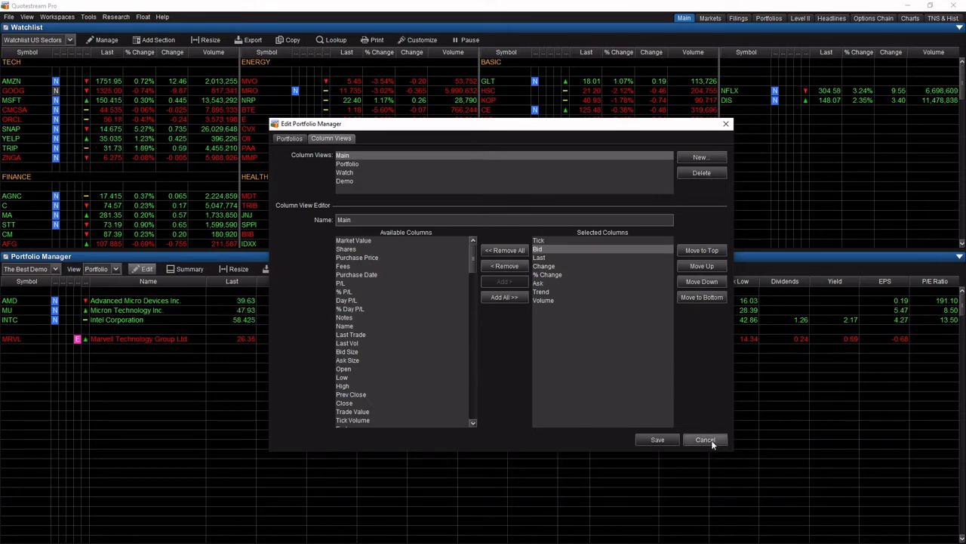
# Select the Demo column view and look through the full list of columns available for it.
pyautogui.click(344, 180)
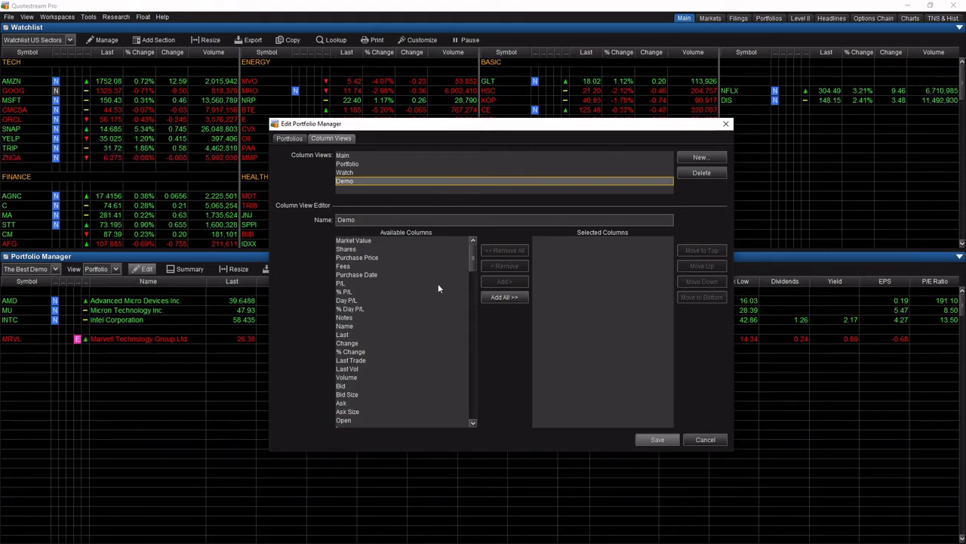
pyautogui.scroll(-10, 436, 283)
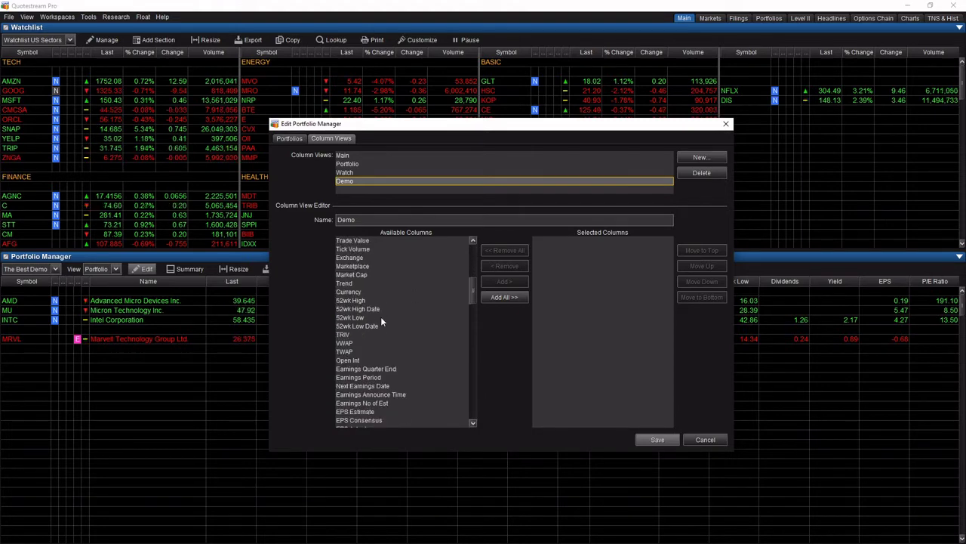
pyautogui.scroll(-3, 381, 320)
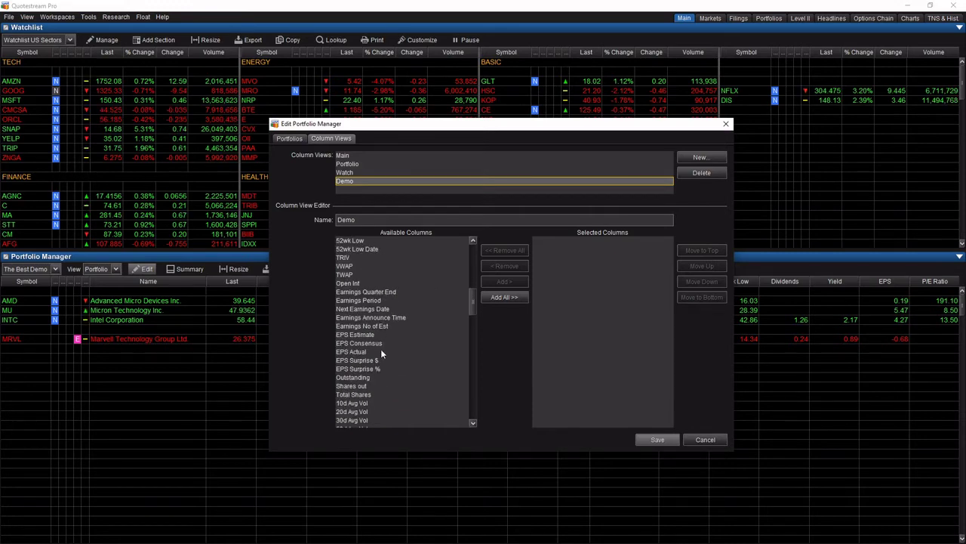
pyautogui.scroll(-6, 381, 353)
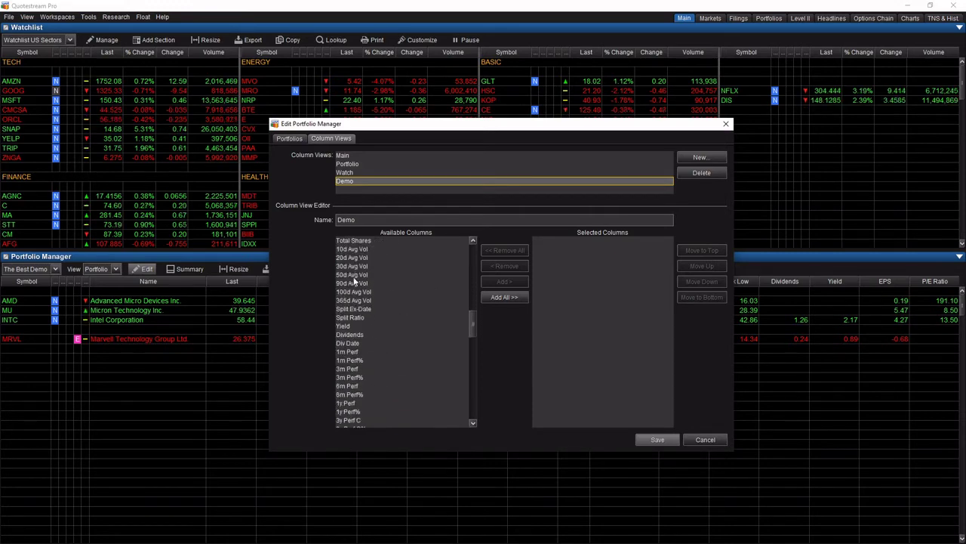
pyautogui.scroll(-10, 355, 282)
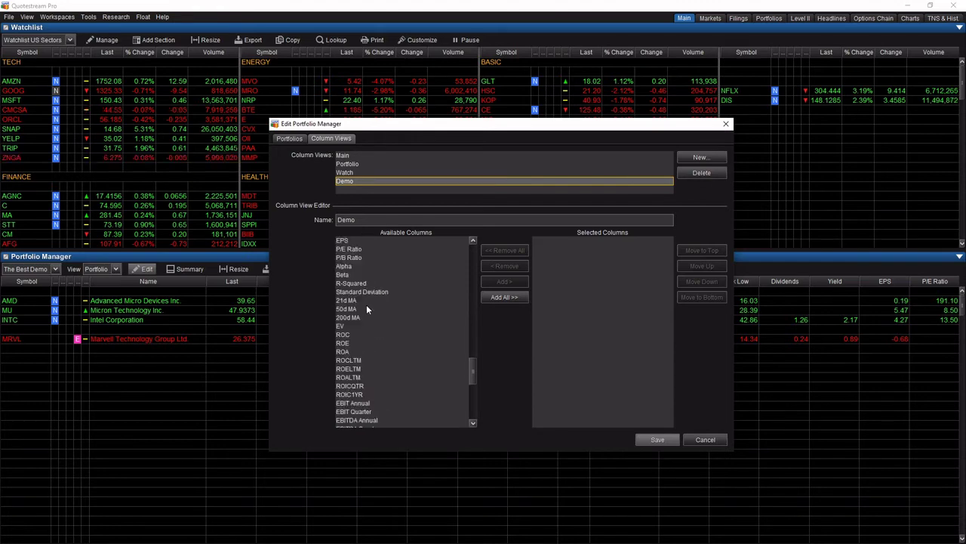
pyautogui.scroll(-1, 375, 315)
pyautogui.scroll(3, 410, 355)
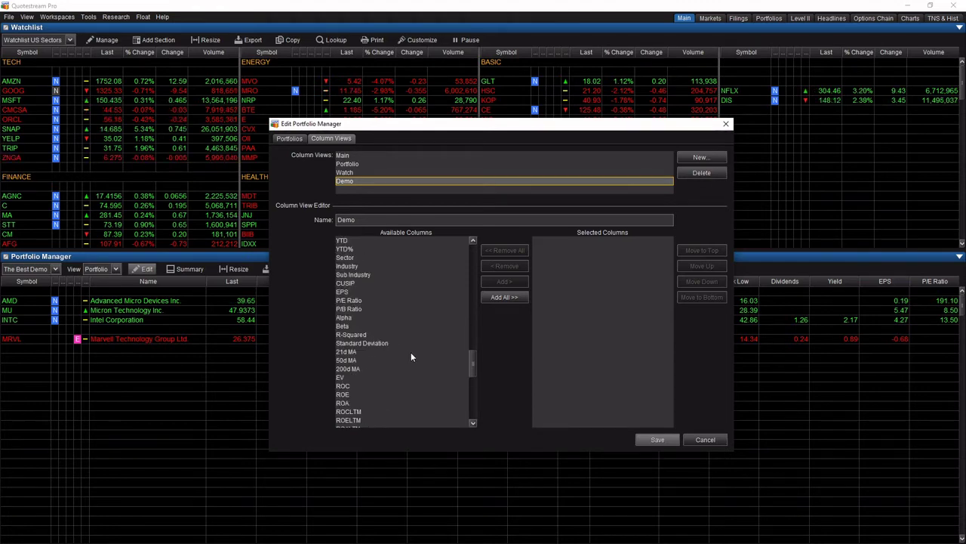
pyautogui.scroll(-8, 410, 352)
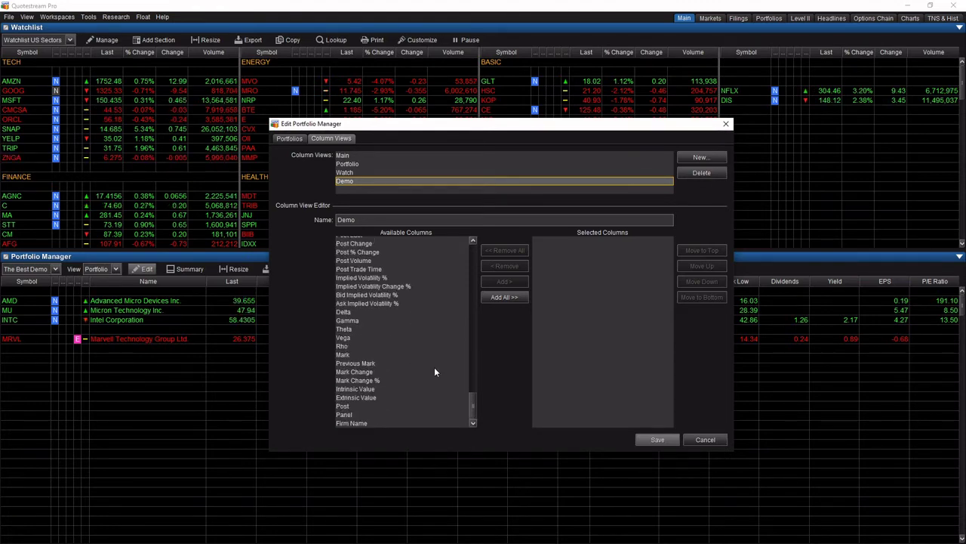
pyautogui.scroll(10, 435, 367)
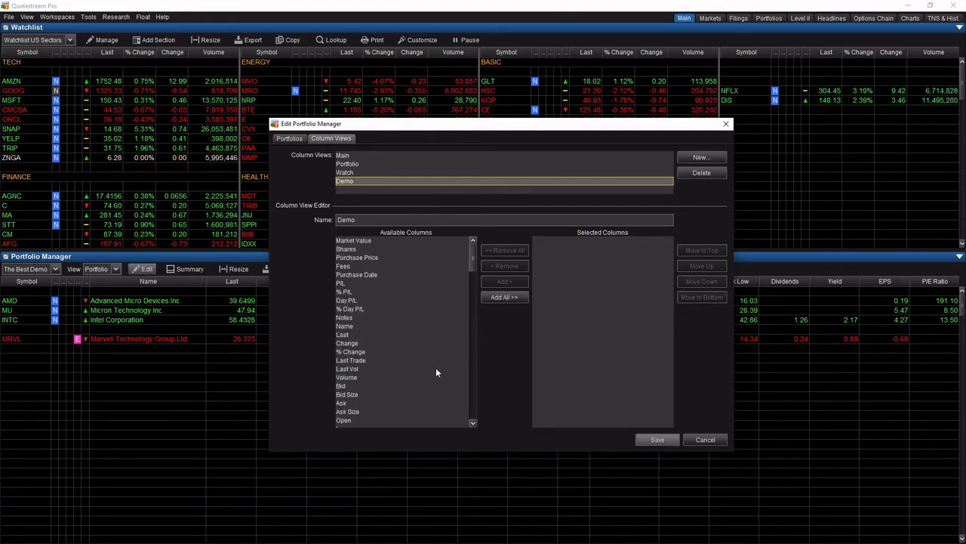
# Add the Bid and Bid Size columns to the Demo column view.
pyautogui.click(351, 385)
pyautogui.click(491, 282)
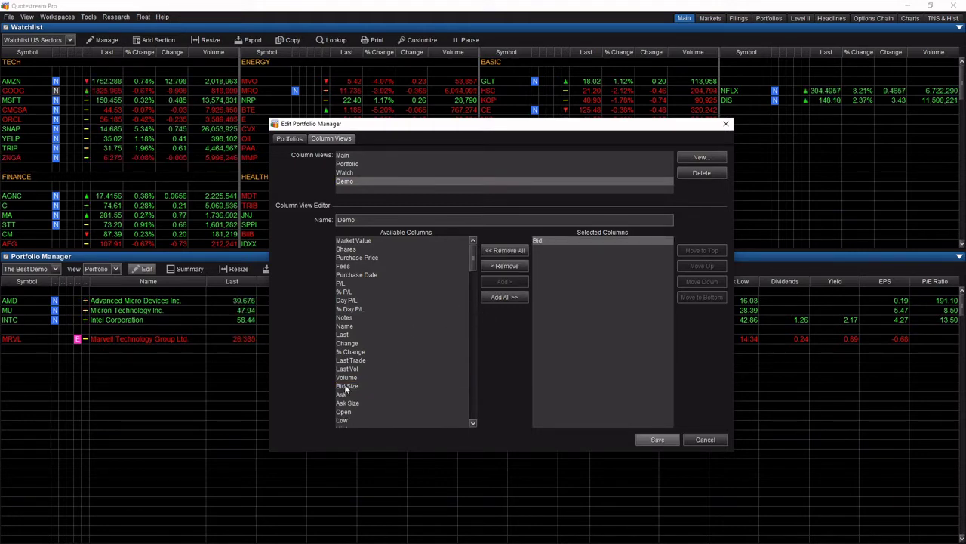
pyautogui.click(346, 387)
pyautogui.click(495, 280)
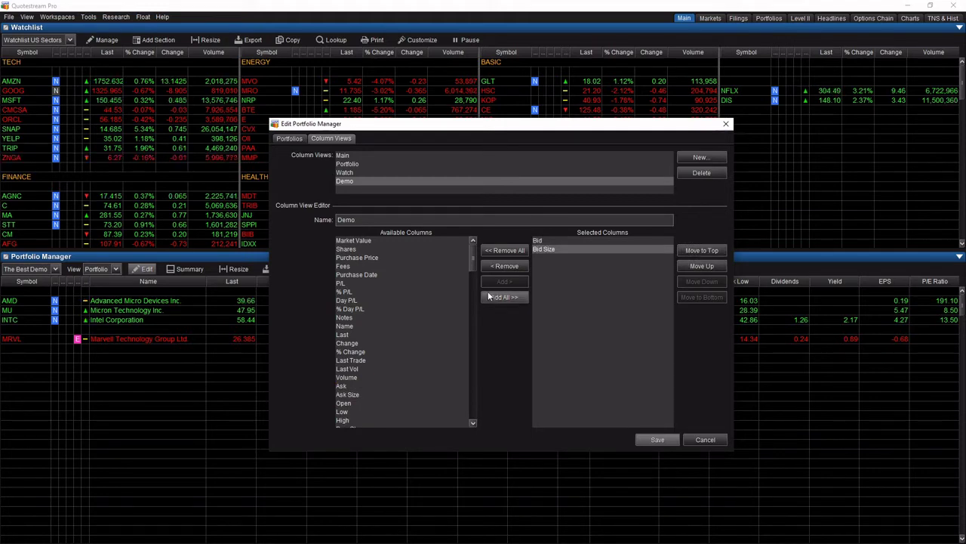
# Select the available columns Ask, Ask Size, Open, Low, High and Close together, leaving out Prev Close.
pyautogui.scroll(-1, 380, 339)
pyautogui.scroll(-1, 380, 339)
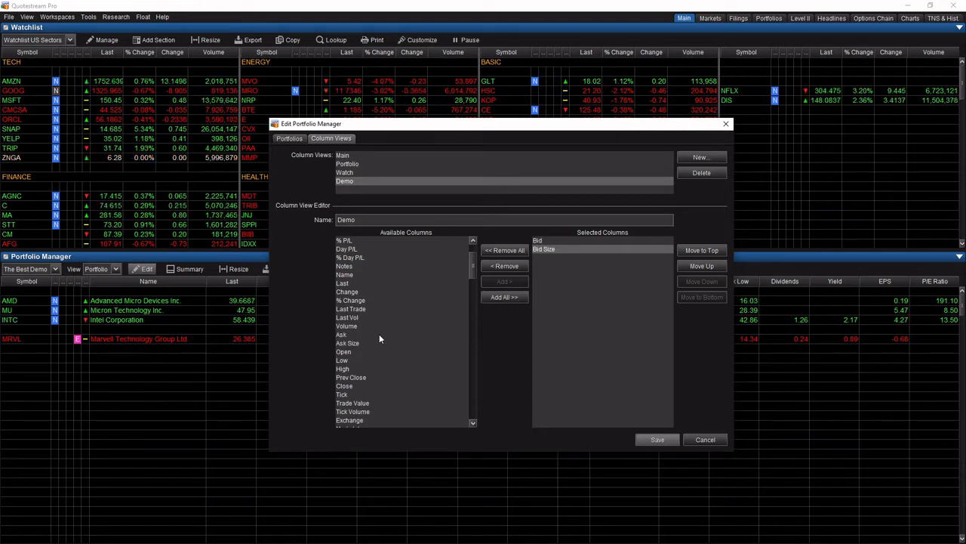
pyautogui.click(343, 335)
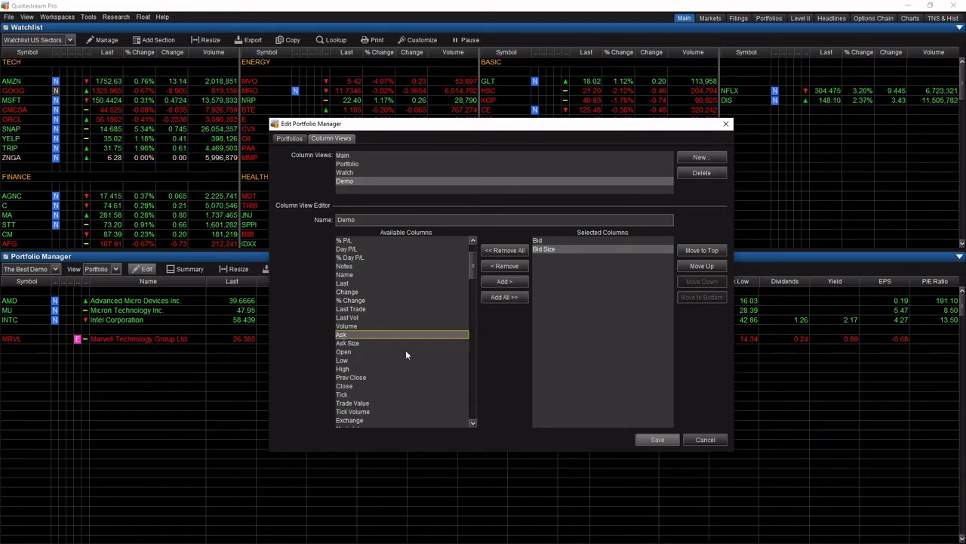
pyautogui.keyDown('shift'); pyautogui.click(351, 342); pyautogui.keyUp('shift')
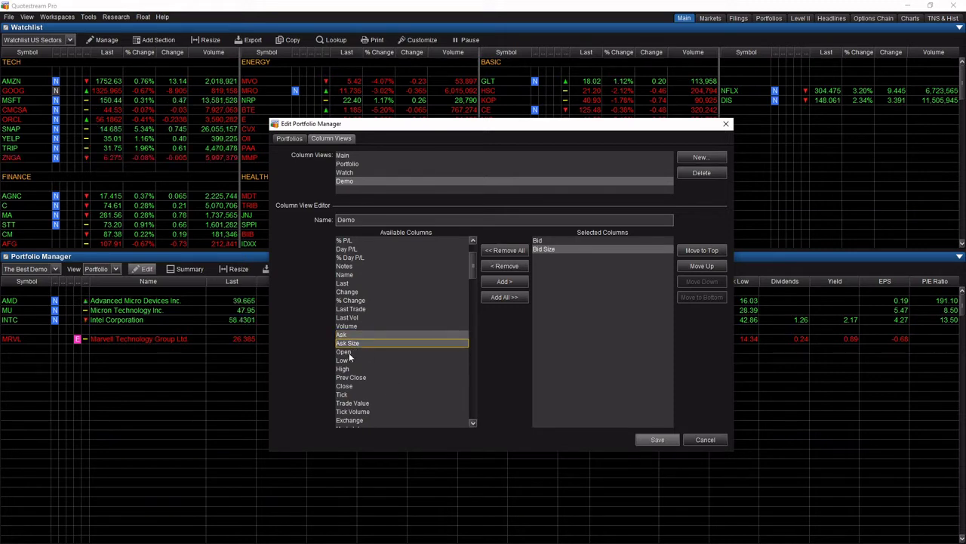
pyautogui.keyDown('shift'); pyautogui.click(351, 353); pyautogui.keyUp('shift')
pyautogui.keyDown('shift'); pyautogui.click(352, 360); pyautogui.keyUp('shift')
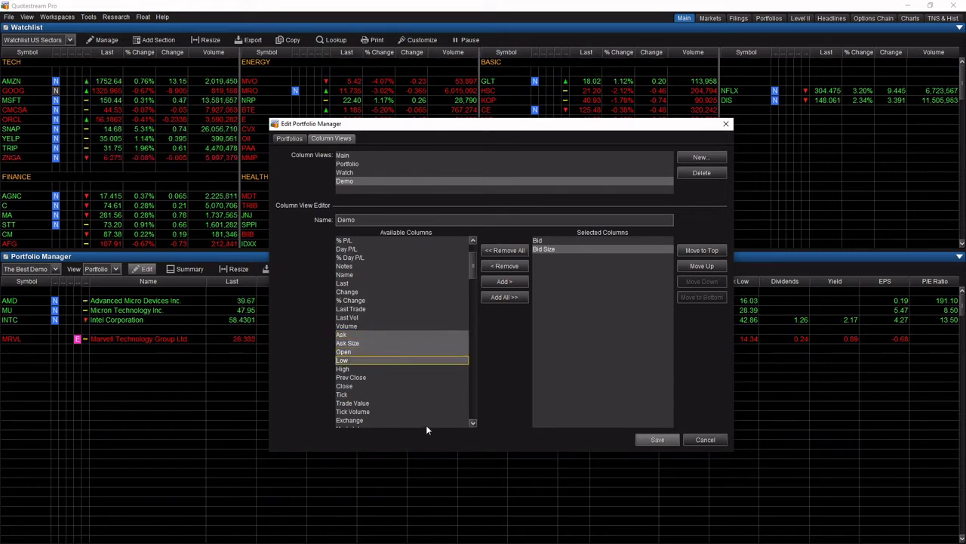
pyautogui.keyDown('shift'); pyautogui.click(358, 369); pyautogui.keyUp('shift')
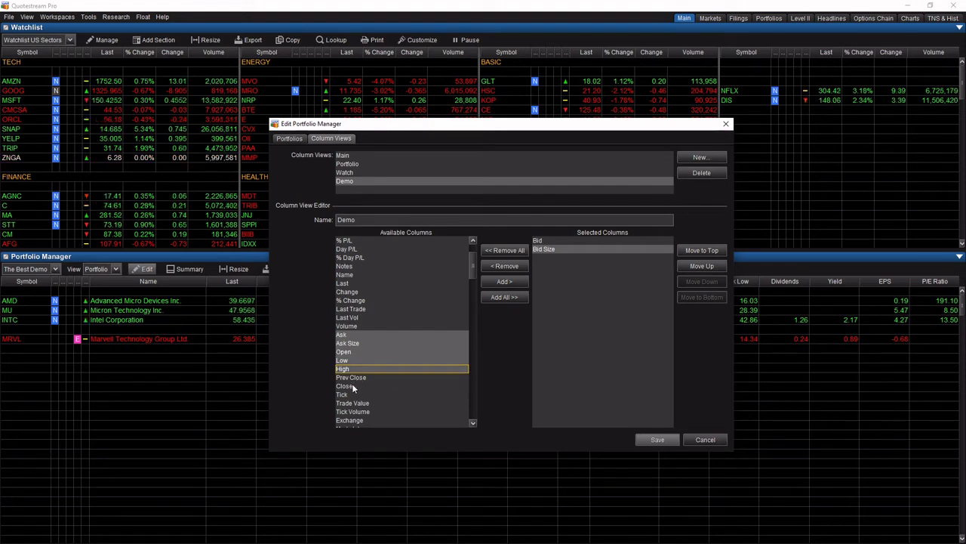
pyautogui.keyDown('ctrl'); pyautogui.click(352, 385); pyautogui.keyUp('ctrl')
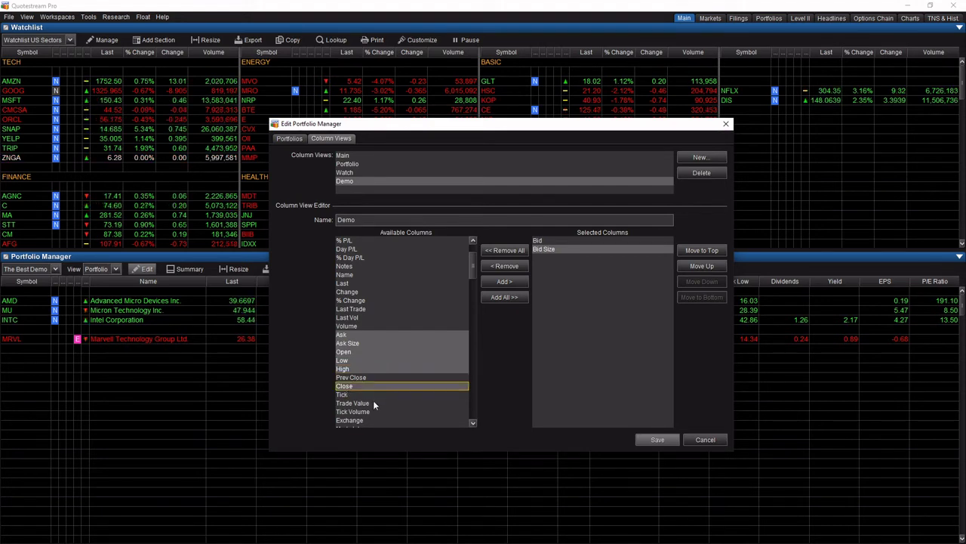
# Extend the selection of available columns with 52wk High, 52wk Low, VWAP and 10d Avg Vol.
pyautogui.scroll(-3, 373, 401)
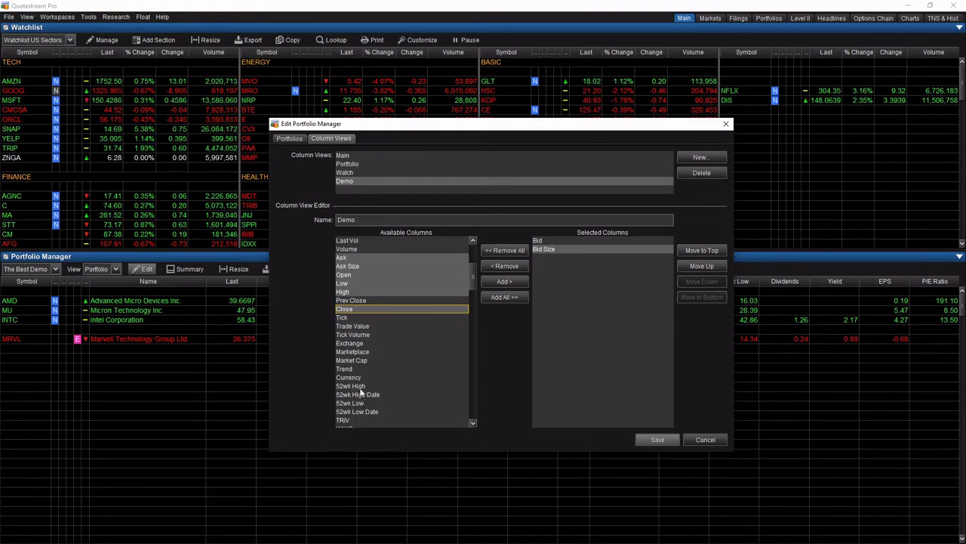
pyautogui.keyDown('ctrl'); pyautogui.click(359, 387); pyautogui.keyUp('ctrl')
pyautogui.keyDown('ctrl'); pyautogui.click(361, 403); pyautogui.keyUp('ctrl')
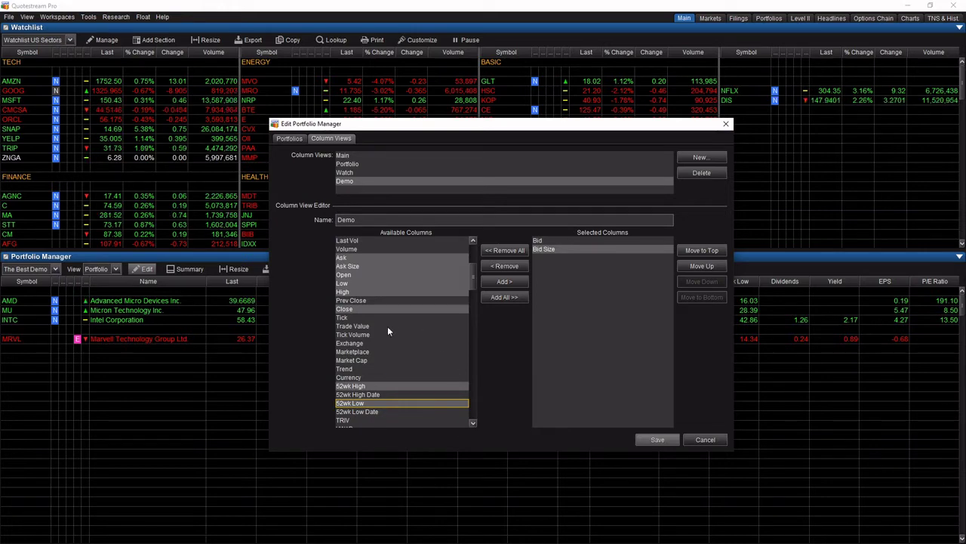
pyautogui.scroll(-4, 377, 368)
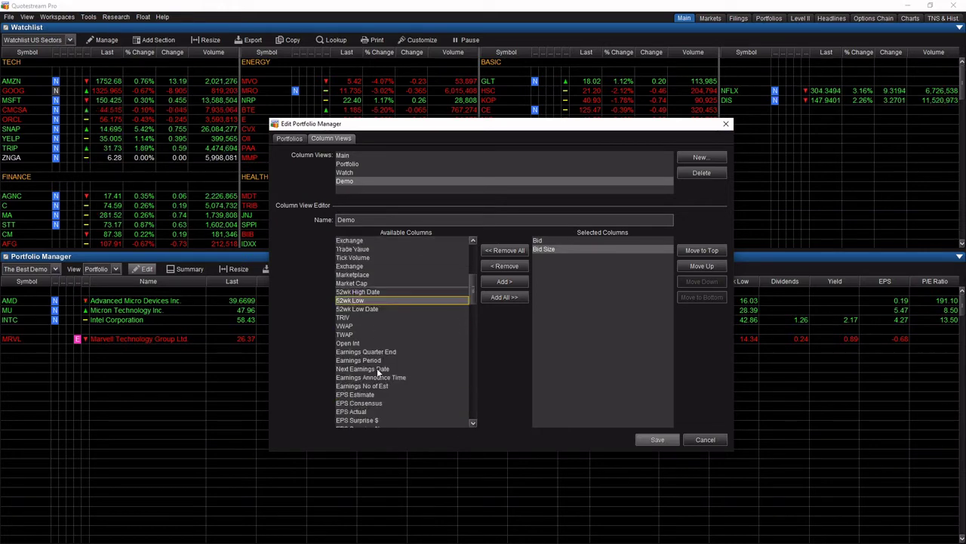
pyautogui.click(348, 326)
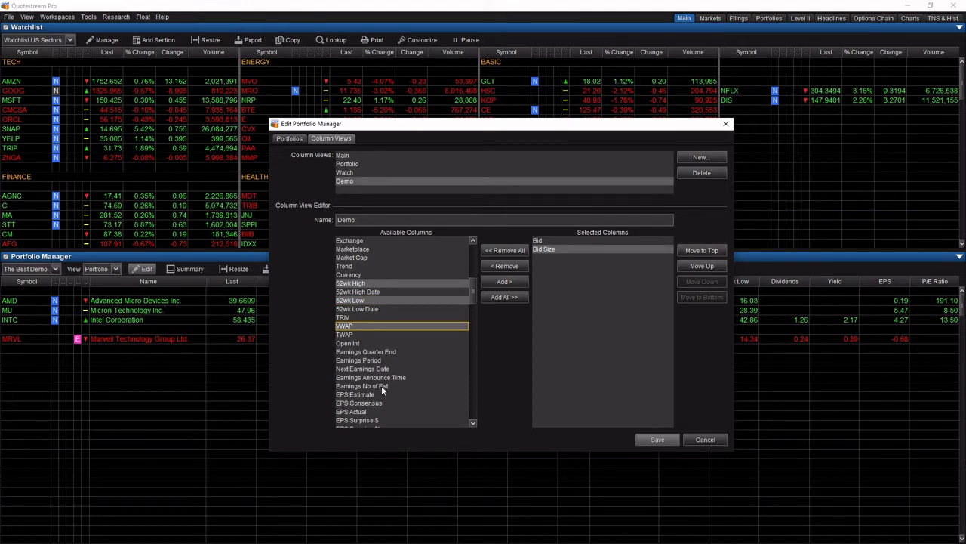
pyautogui.scroll(-3, 384, 394)
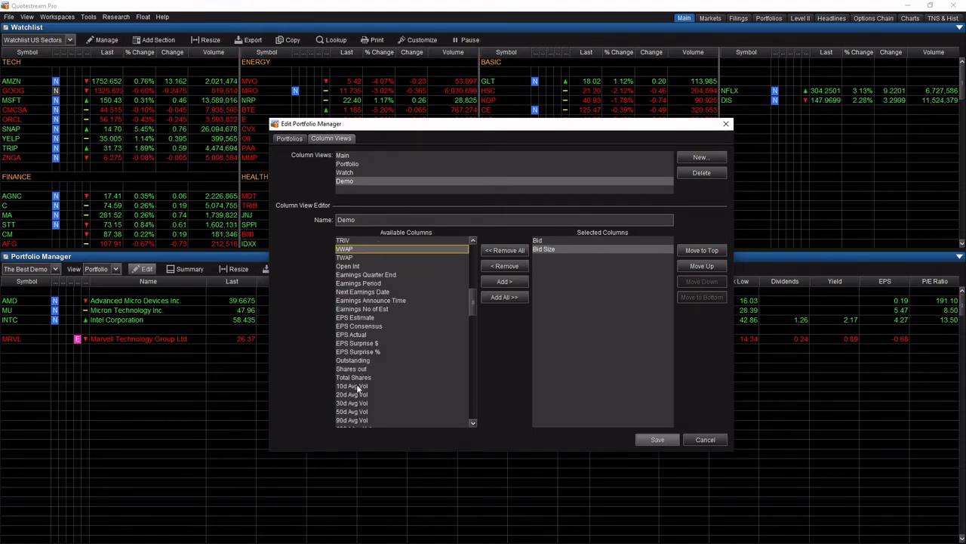
pyautogui.click(360, 385)
# Include 3m Perf%, 1y Perf%, Sector and Industry in the selection, and add all selected columns to the Demo view.
pyautogui.scroll(-4, 380, 367)
pyautogui.scroll(-3, 380, 365)
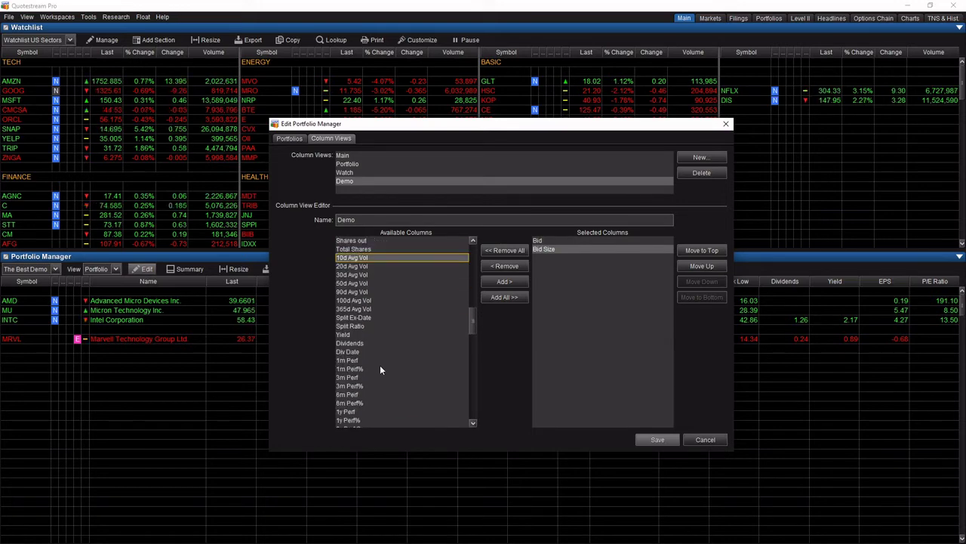
pyautogui.scroll(-2, 379, 366)
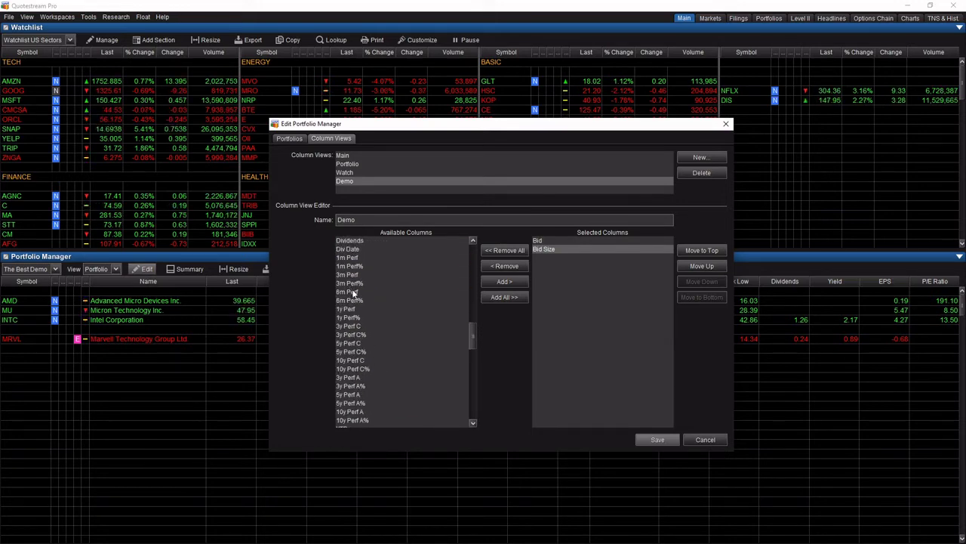
pyautogui.click(349, 284)
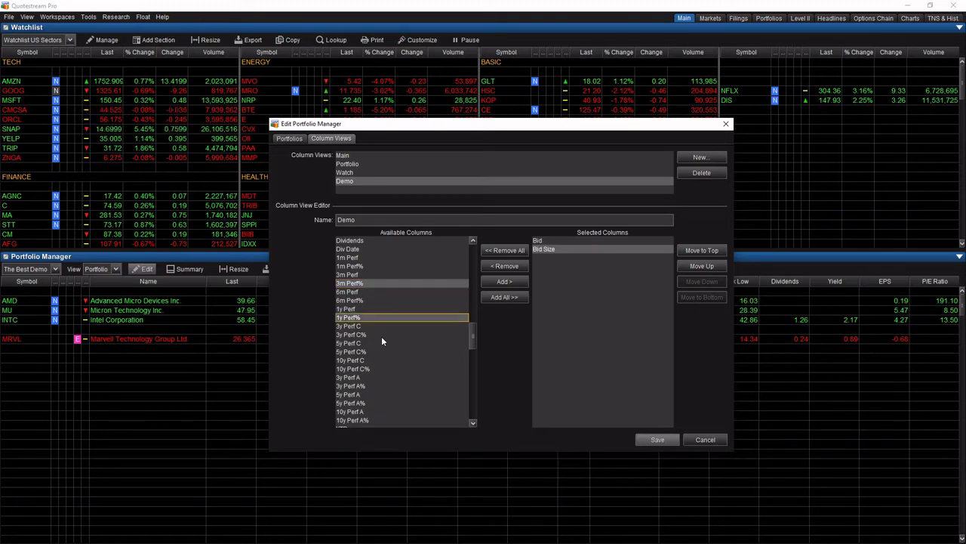
pyautogui.scroll(-4, 389, 365)
pyautogui.scroll(-1, 390, 370)
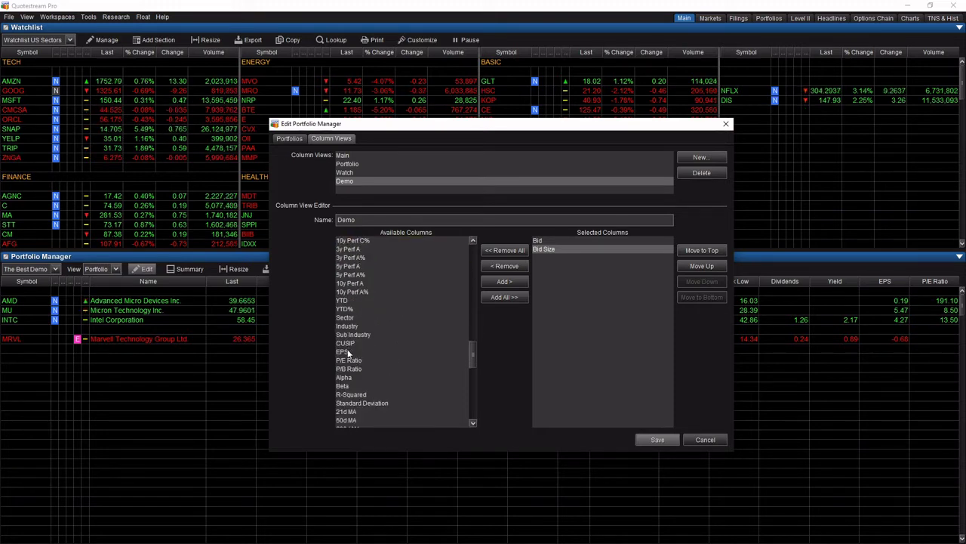
pyautogui.click(408, 317)
pyautogui.keyDown('shift'); pyautogui.click(425, 326); pyautogui.keyUp('shift')
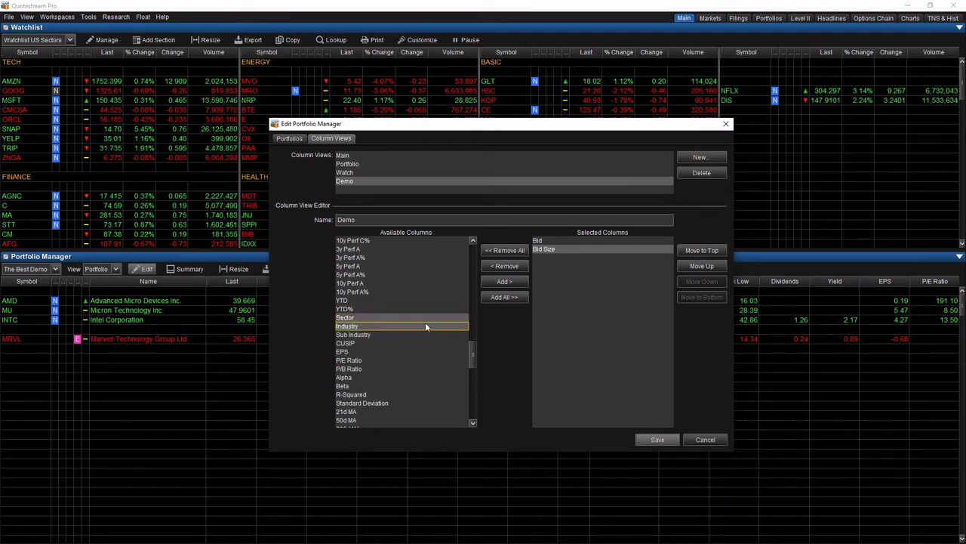
pyautogui.click(511, 282)
pyautogui.click(571, 383)
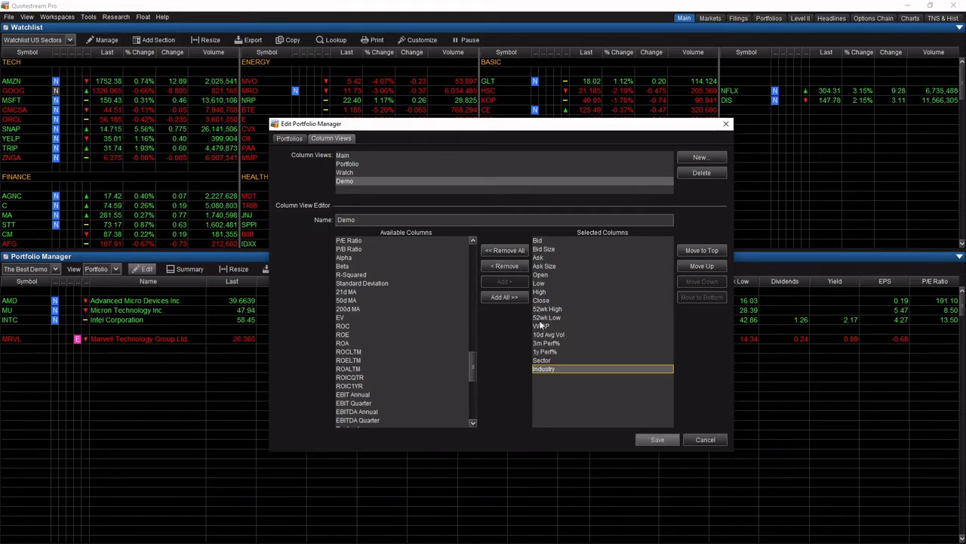
# Move the Sector column of the Demo view up six places, directly below Close.
pyautogui.click(549, 361)
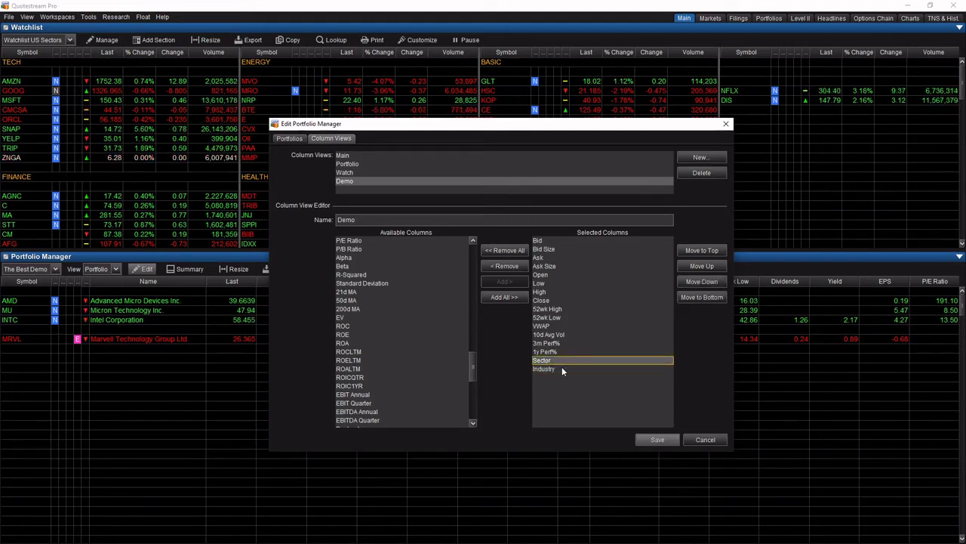
pyautogui.click(701, 267)
pyautogui.click(701, 267)
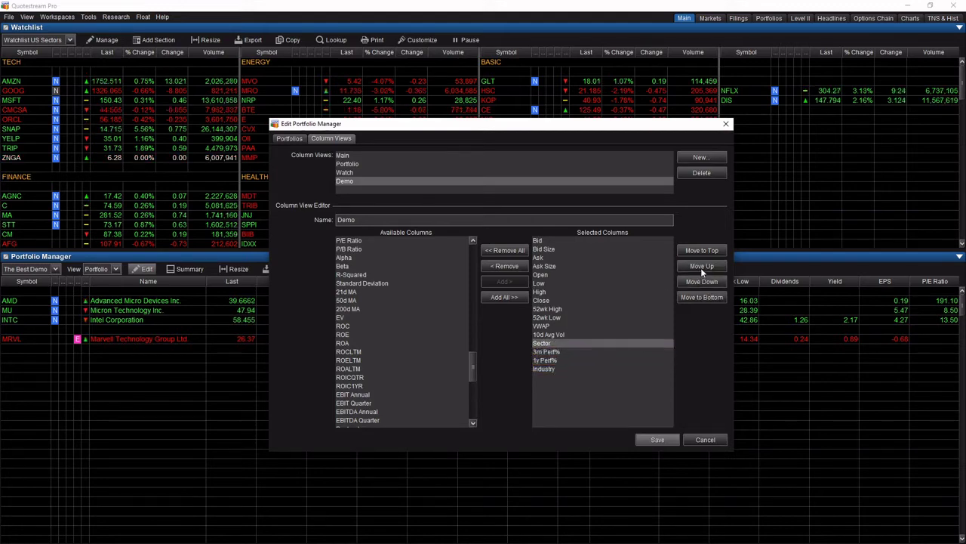
pyautogui.click(700, 267)
pyautogui.click(701, 267)
pyautogui.click(700, 267)
pyautogui.click(701, 267)
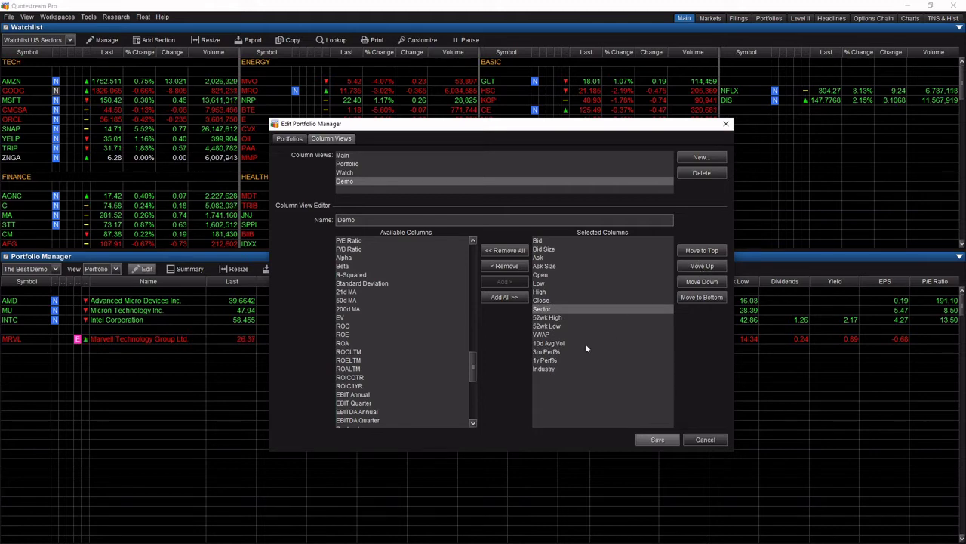
# Move the Industry column of the Demo view up six places, directly below Sector.
pyautogui.click(546, 368)
pyautogui.click(693, 266)
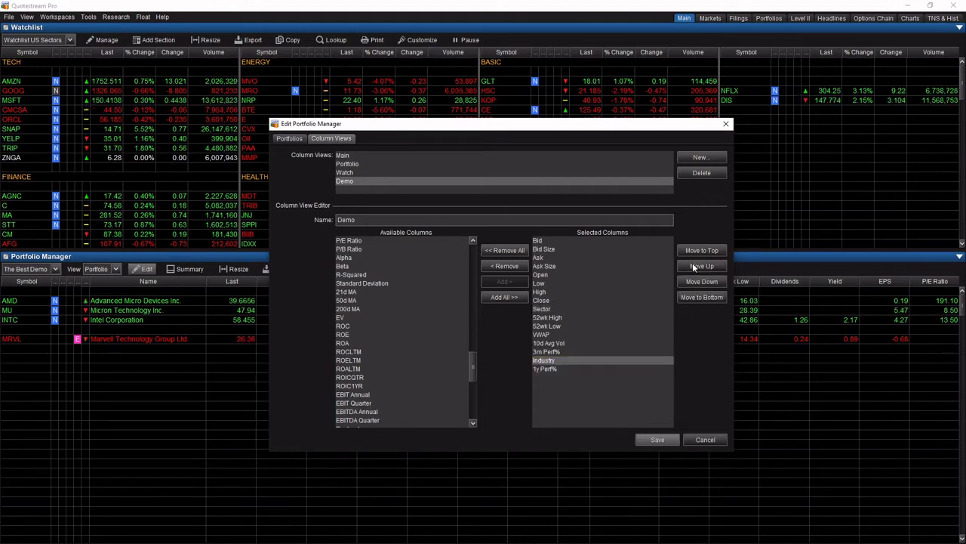
pyautogui.click(693, 265)
pyautogui.click(693, 265)
pyautogui.click(693, 266)
pyautogui.click(694, 265)
pyautogui.click(693, 266)
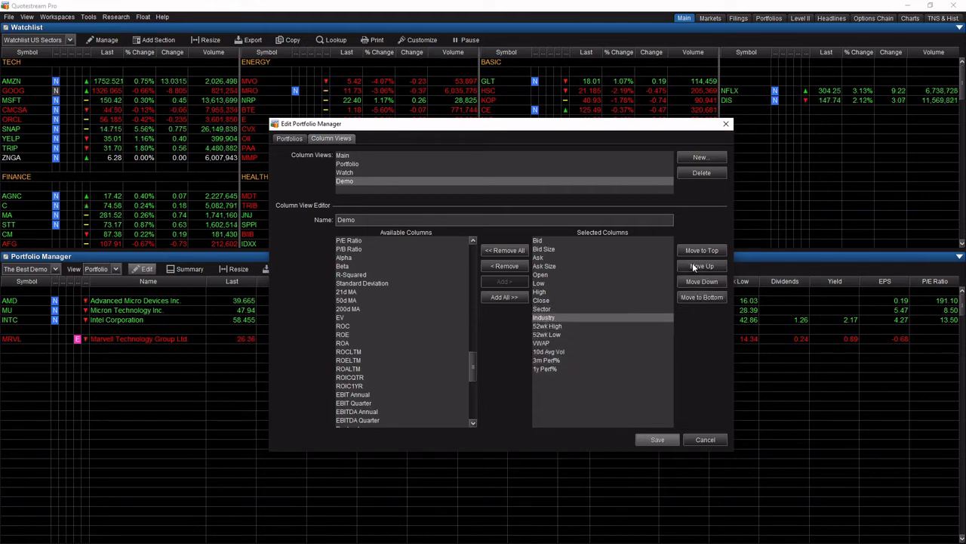
# Remove the Close column from the Demo view and save the column view changes.
pyautogui.click(553, 300)
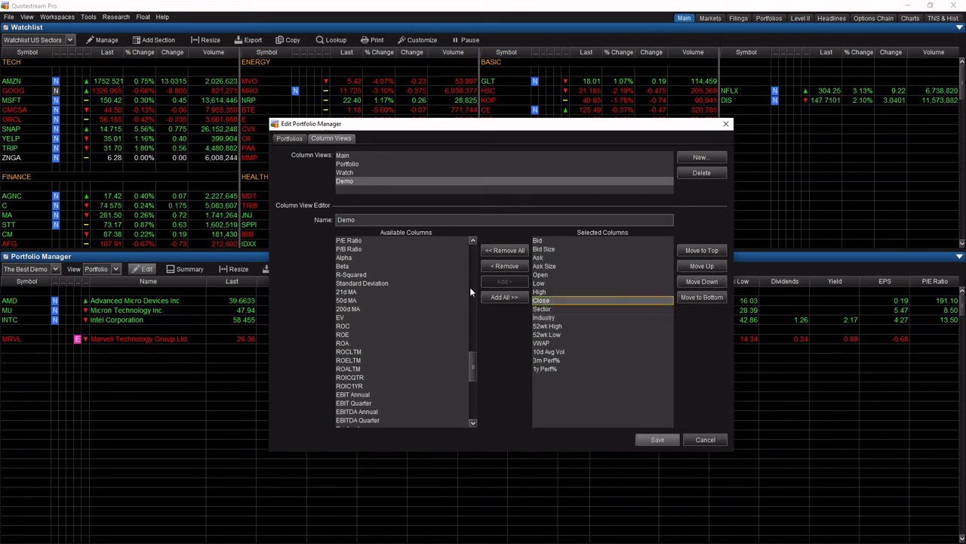
pyautogui.click(504, 266)
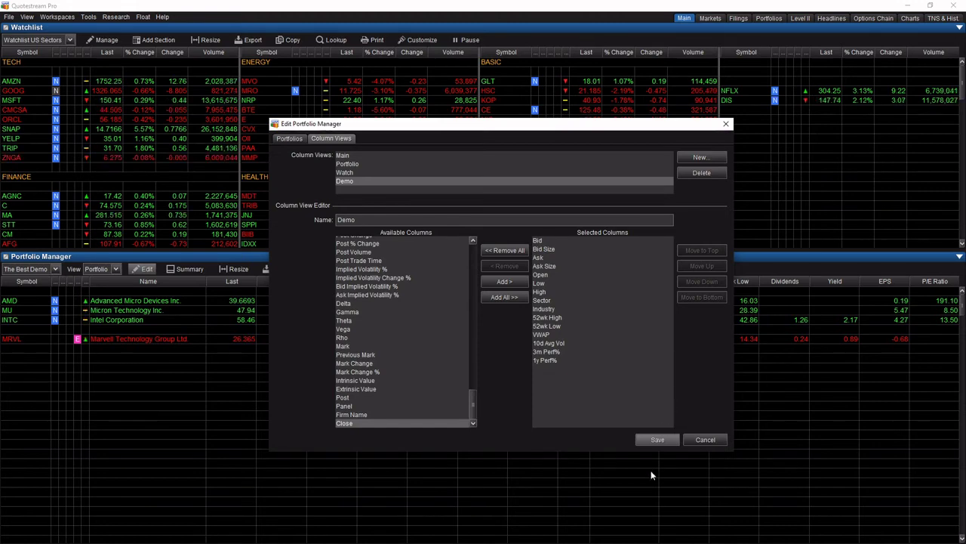
pyautogui.click(658, 439)
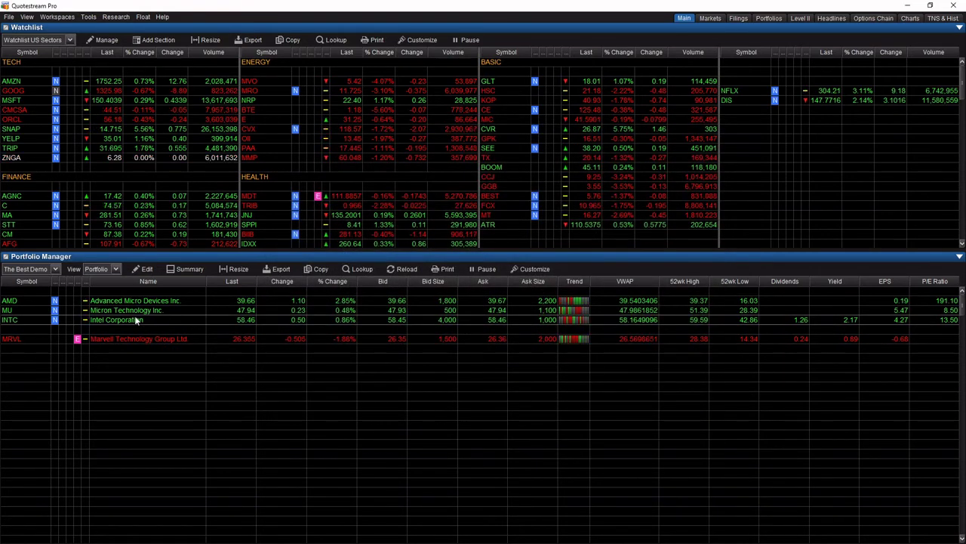
# Switch the portfolio to the Demo column view and review its selected columns in the column view editor without making changes.
pyautogui.click(116, 270)
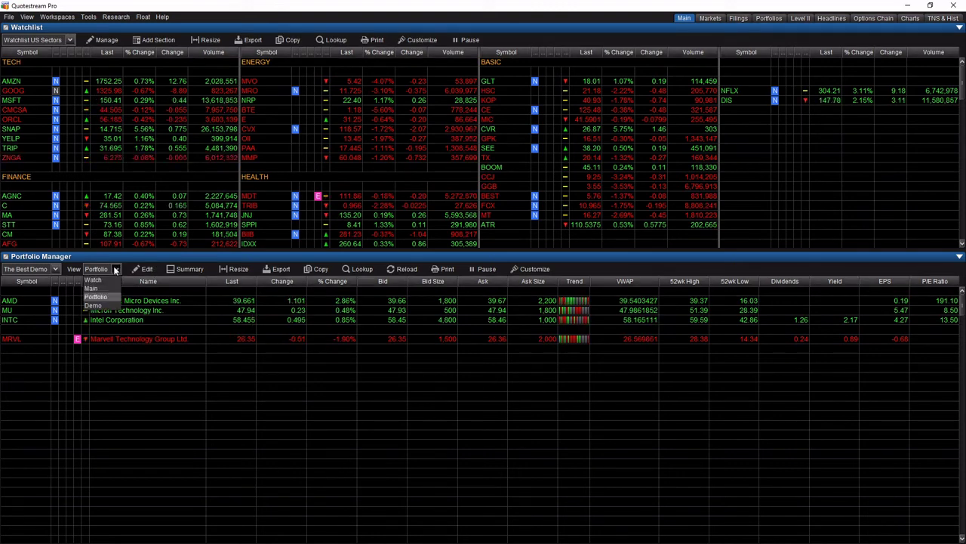
pyautogui.click(103, 304)
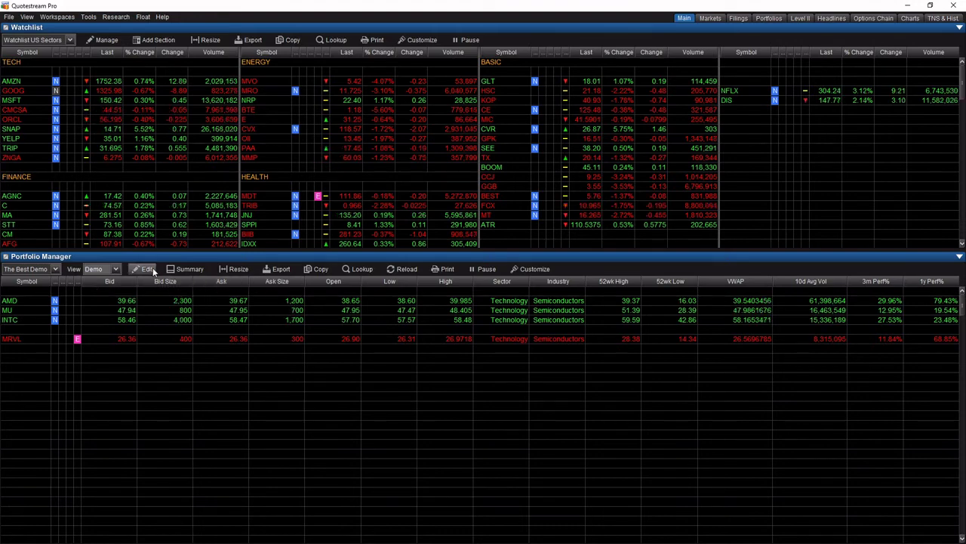
pyautogui.click(142, 269)
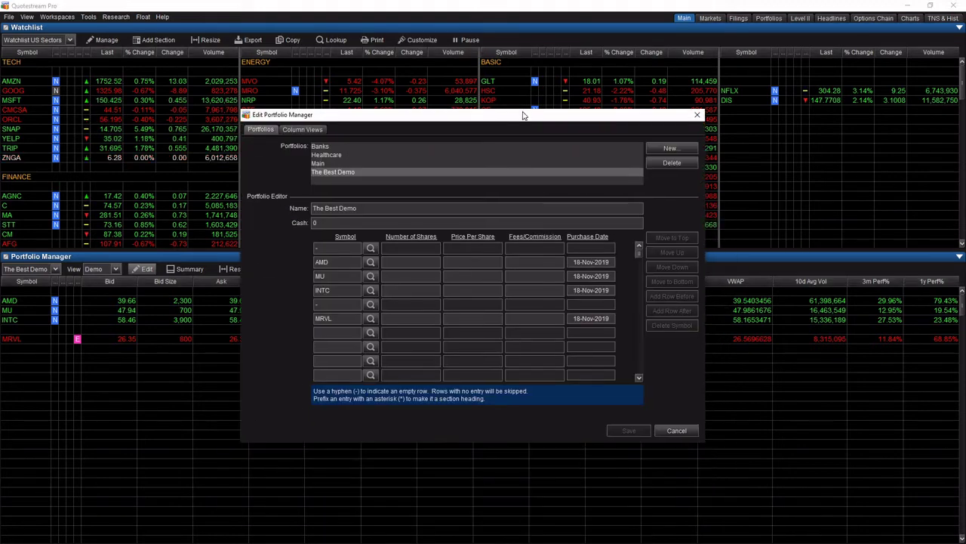
pyautogui.click(302, 129)
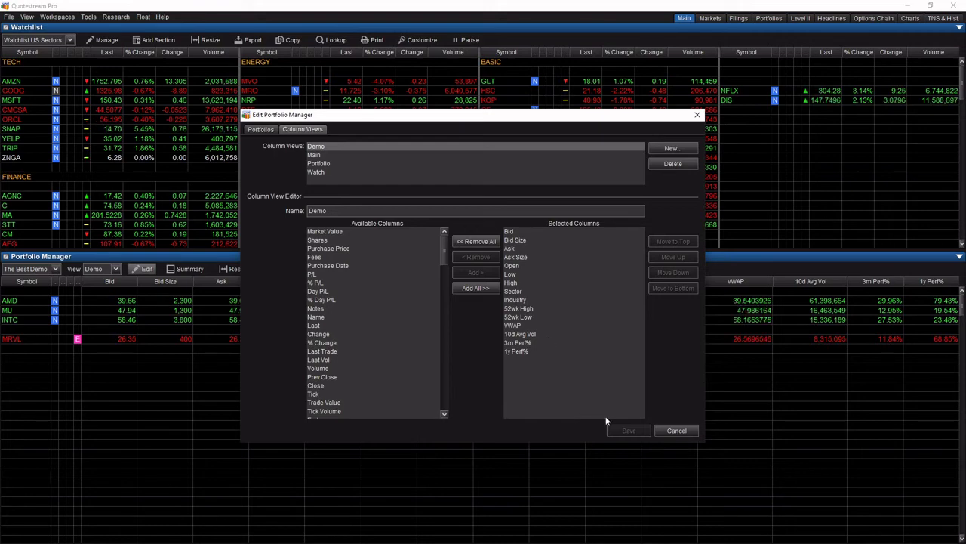
pyautogui.click(676, 430)
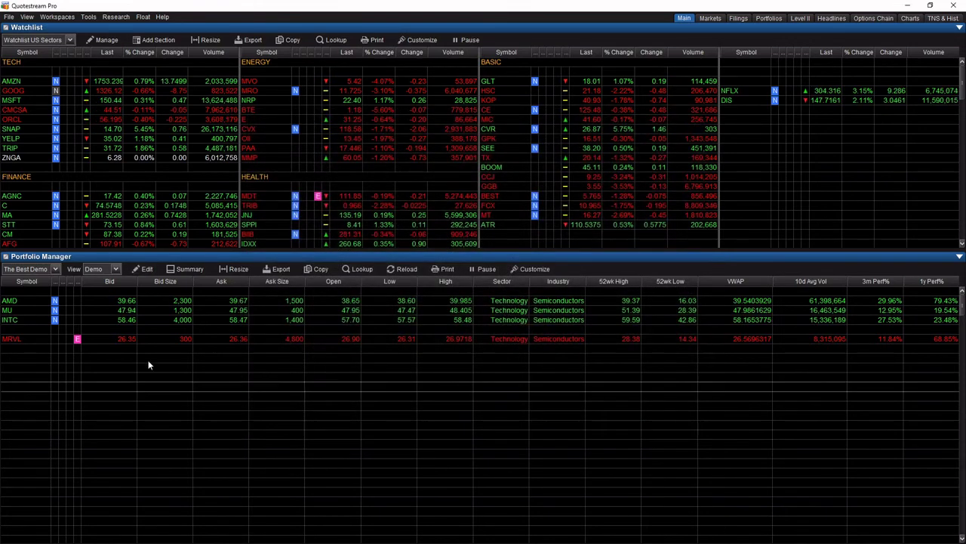
# Display The Best Demo portfolio in the Watch, Main and Portfolio column views in turn.
pyautogui.click(116, 269)
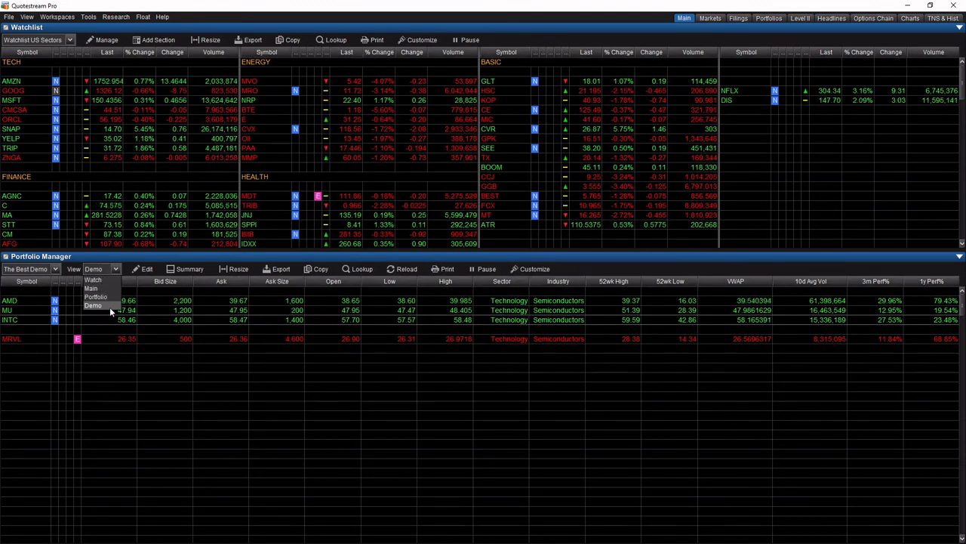
pyautogui.click(614, 268)
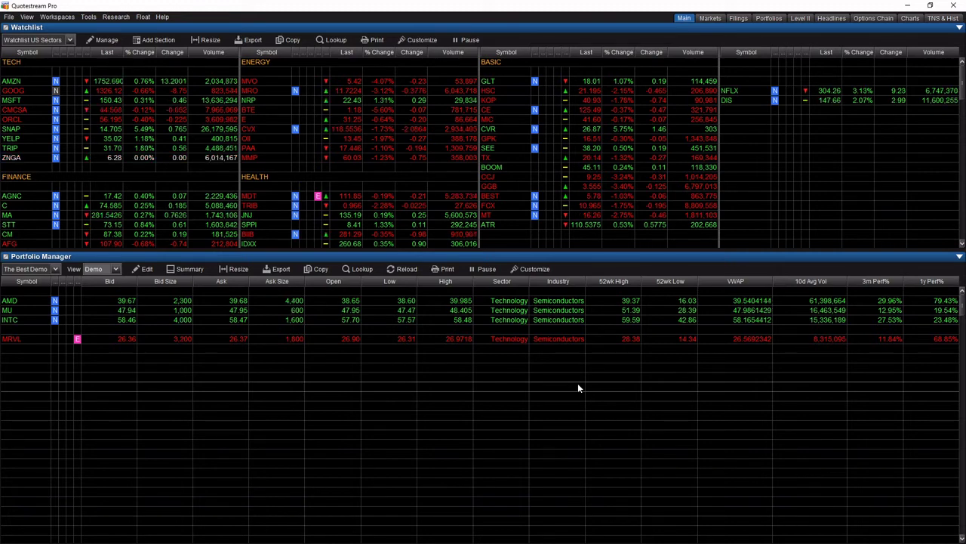
pyautogui.click(115, 268)
pyautogui.click(99, 278)
pyautogui.click(115, 271)
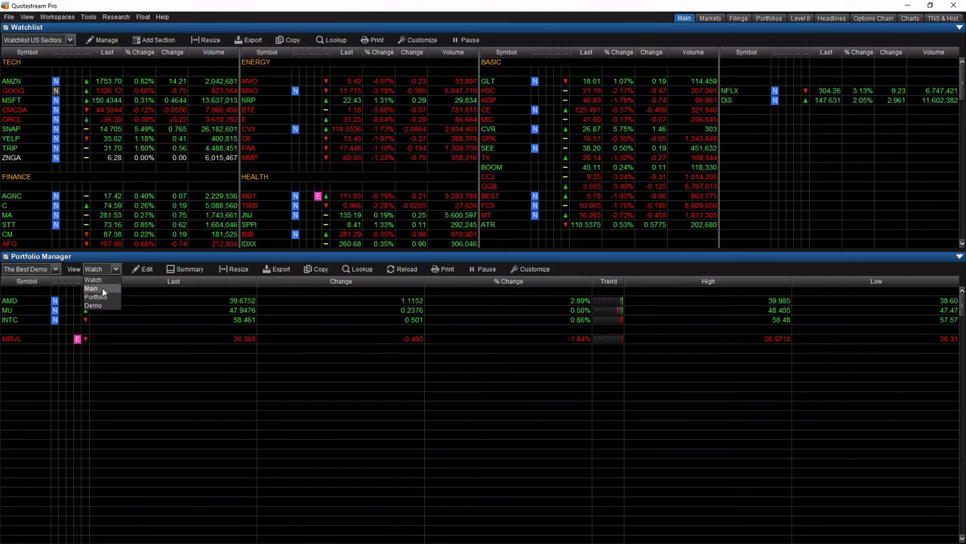
pyautogui.click(110, 278)
pyautogui.click(115, 270)
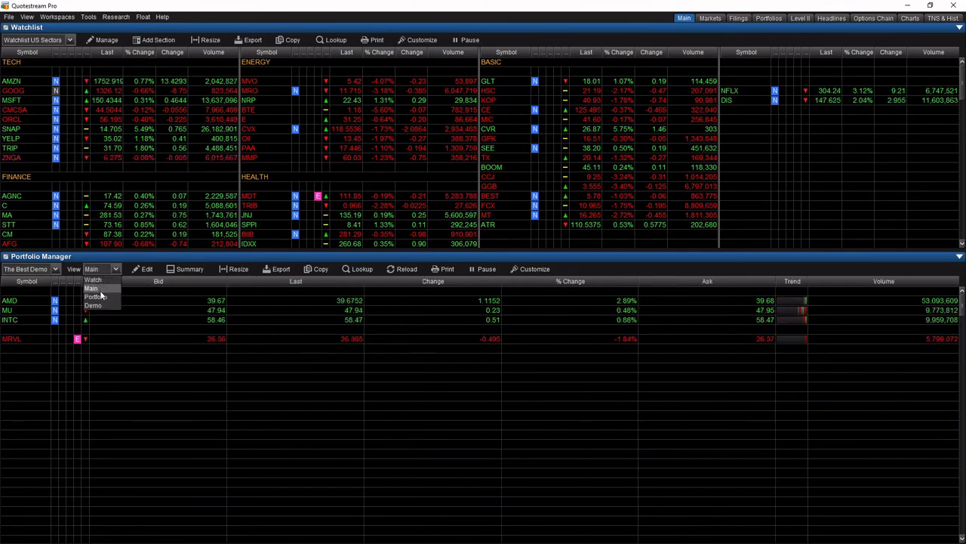
pyautogui.click(104, 301)
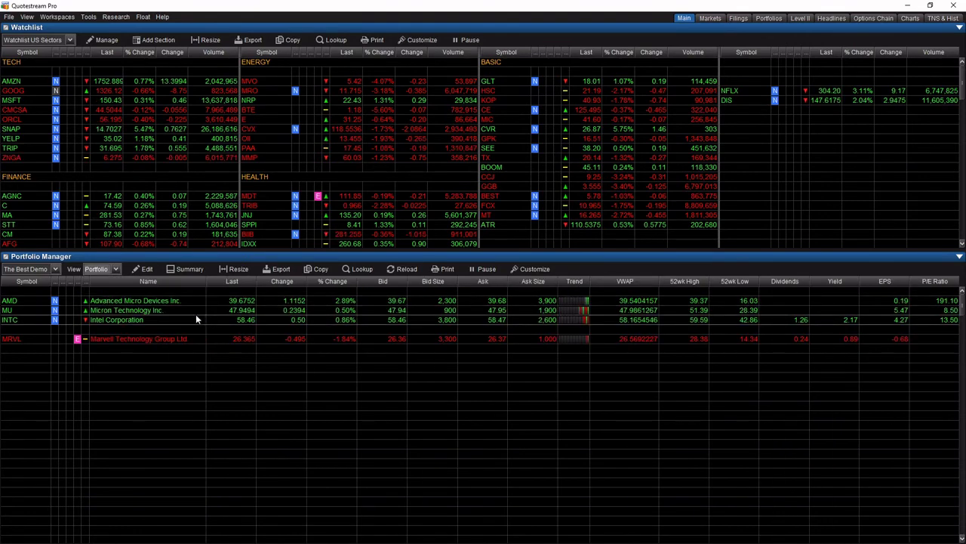
# Open The Best Demo portfolio for editing and enter 100 shares at 20.00 per share for AMD.
pyautogui.click(144, 269)
pyautogui.moveTo(496, 500); pyautogui.dragTo(556, 108)
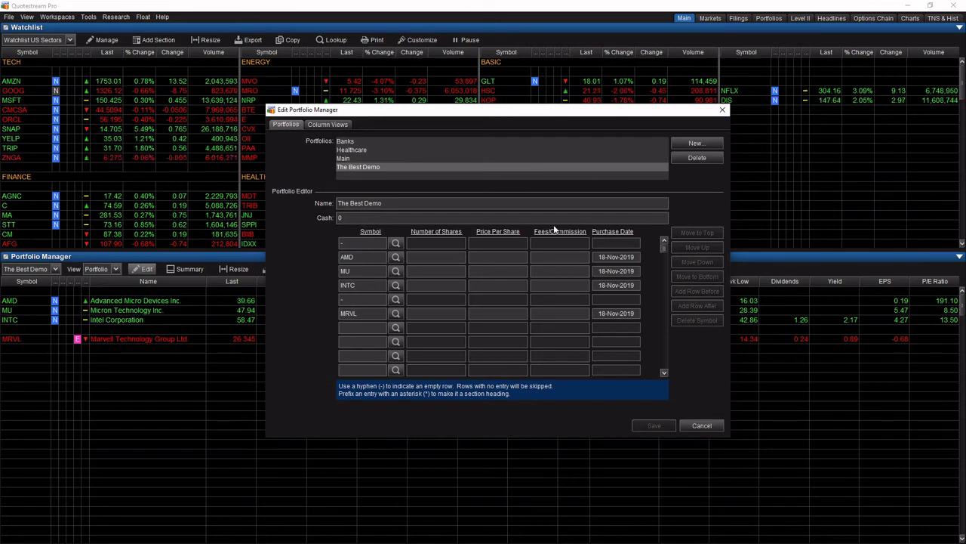
pyautogui.click(441, 258)
pyautogui.write('100')
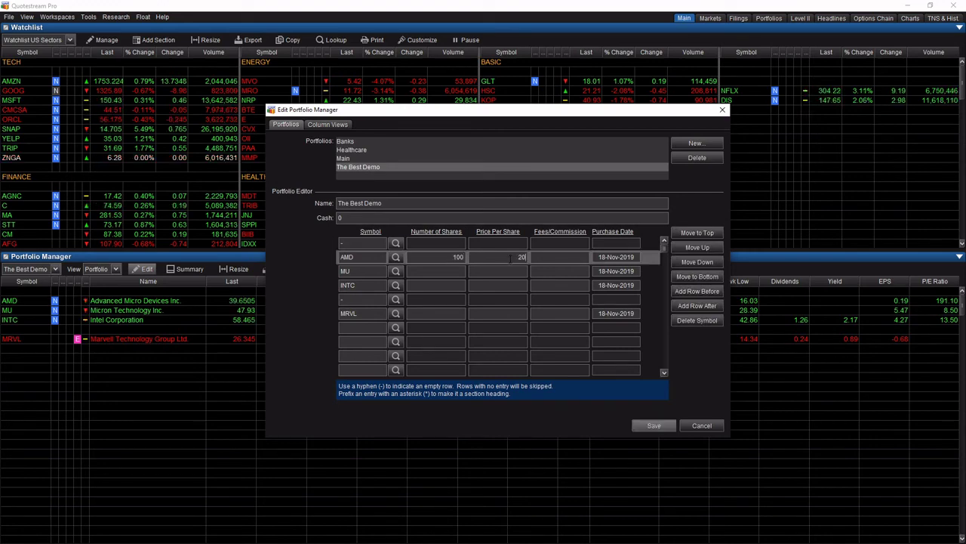
# Enter 100 shares at 60.00 per share for MU and save the portfolio changes.
pyautogui.click(461, 270)
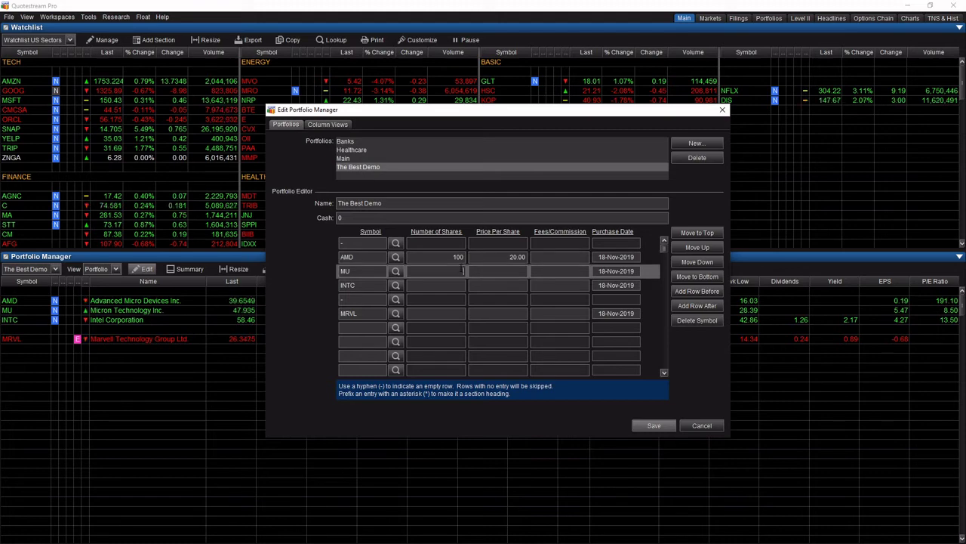
pyautogui.write('100')
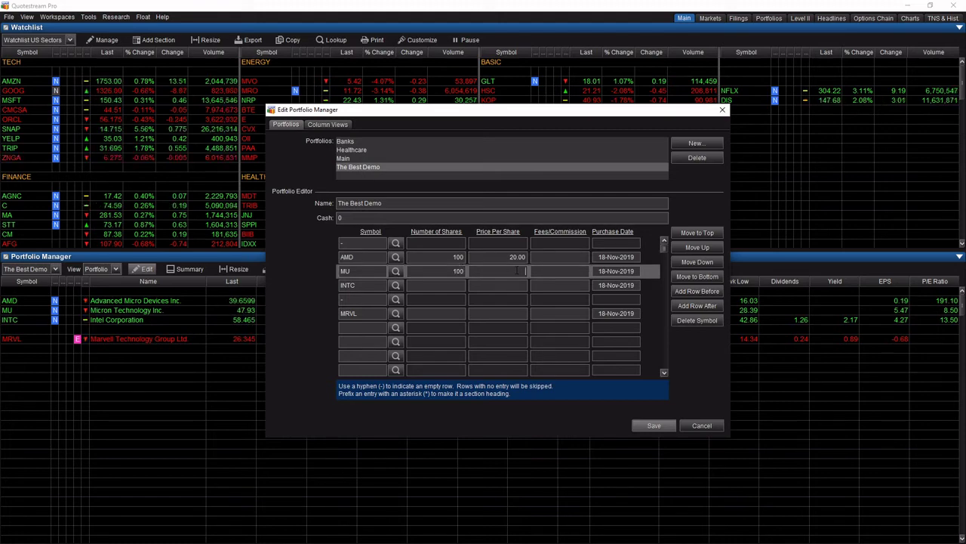
pyautogui.click(520, 313)
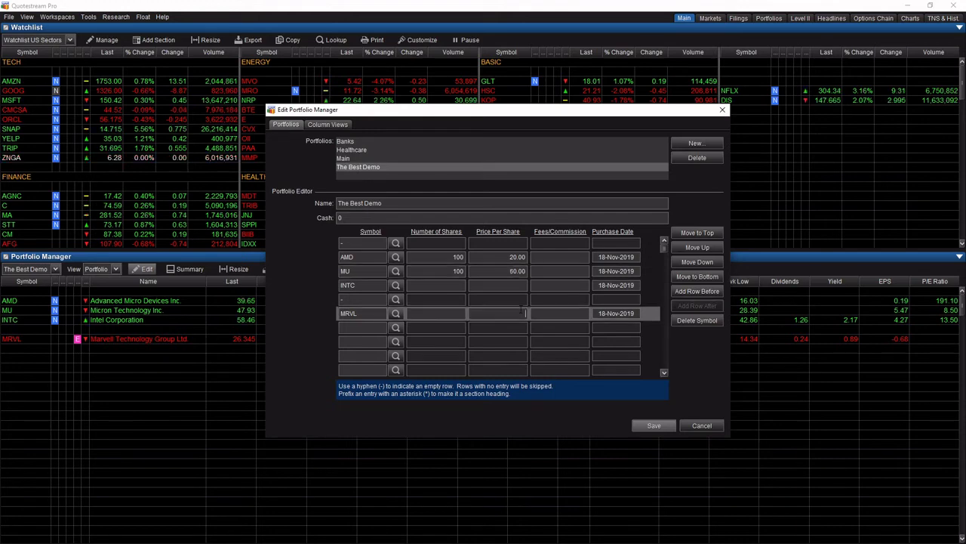
pyautogui.click(654, 425)
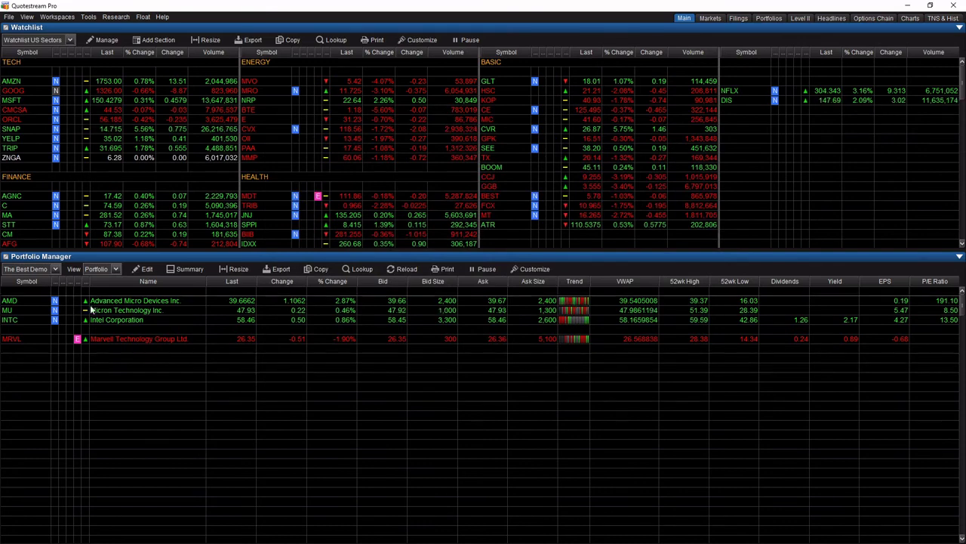
pyautogui.click(115, 270)
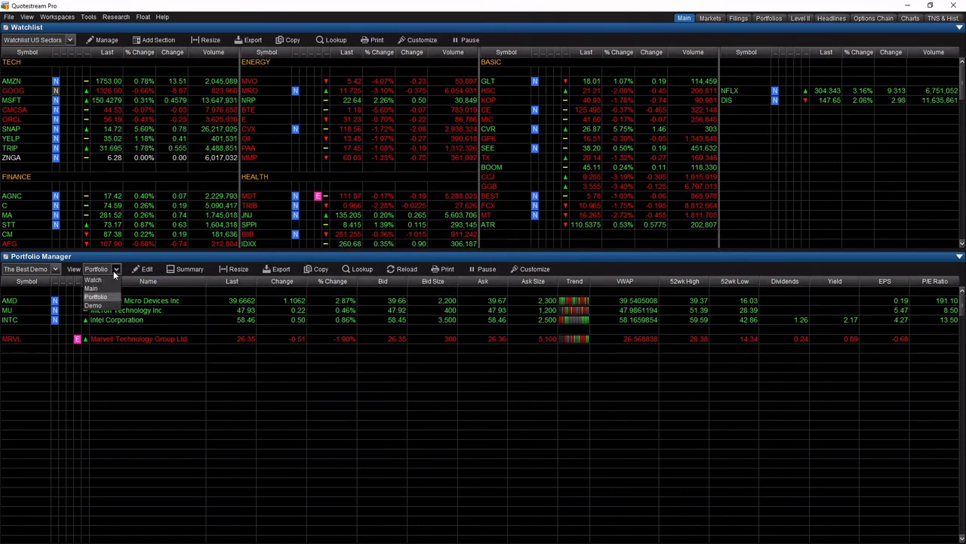
pyautogui.click(256, 257)
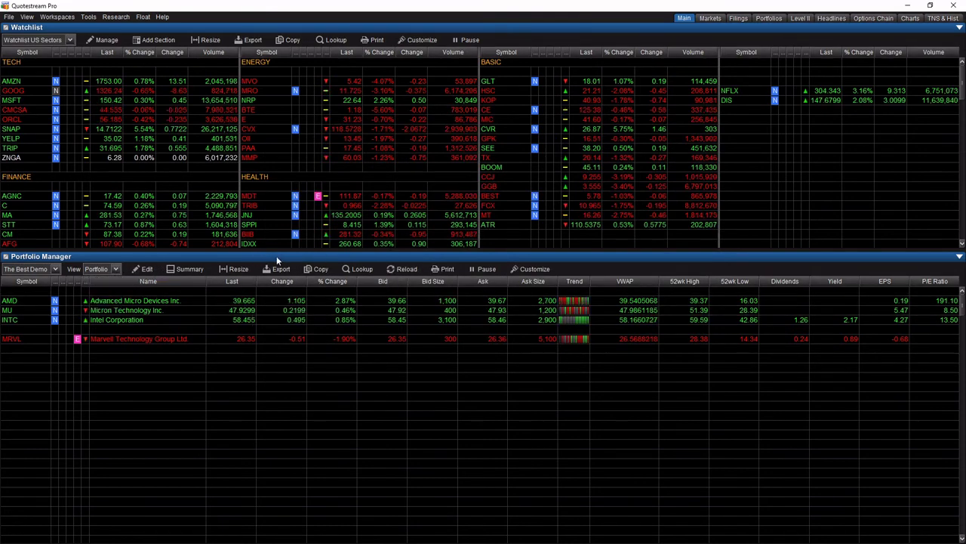
# Add the Shares column from the portfolio data before the VWAP column of the Portfolio view.
pyautogui.rightClick(608, 281)
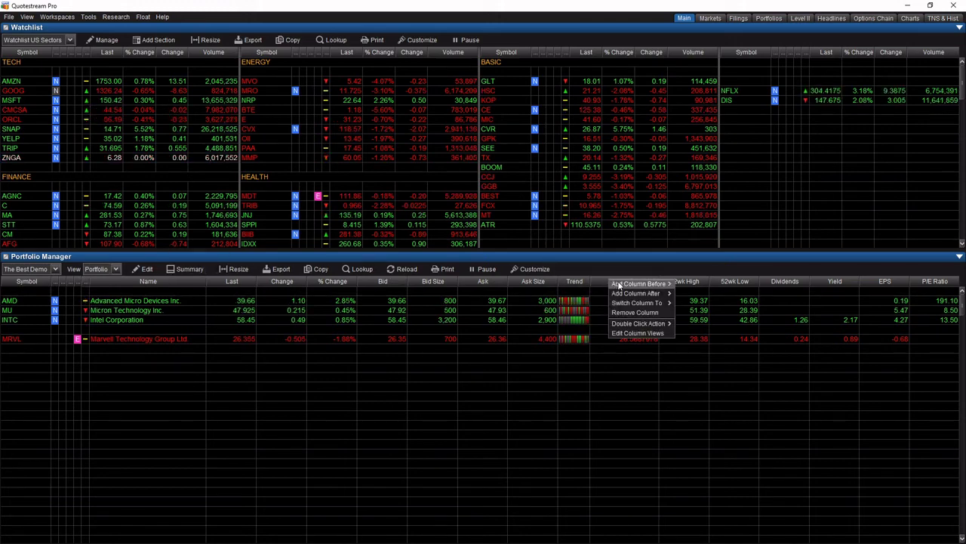
pyautogui.moveTo(619, 284)
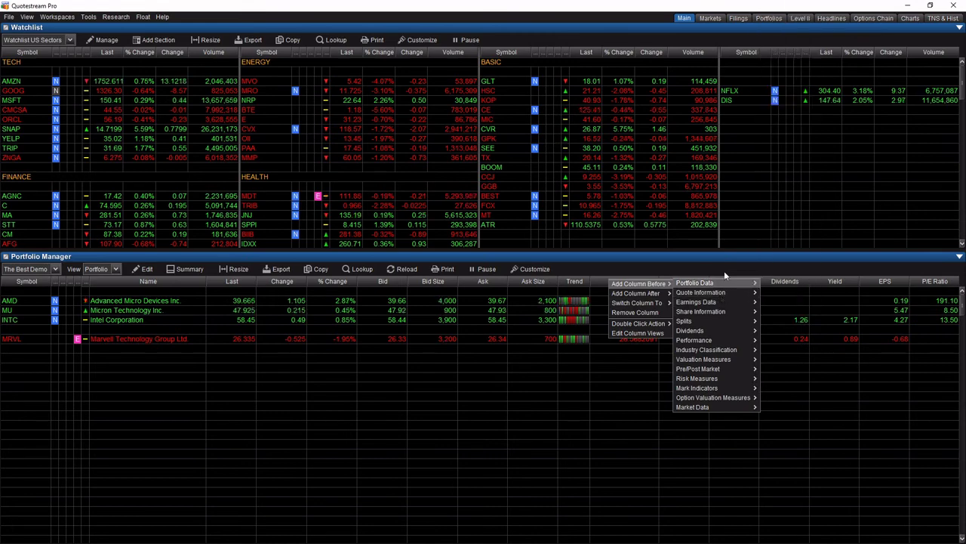
pyautogui.moveTo(726, 284)
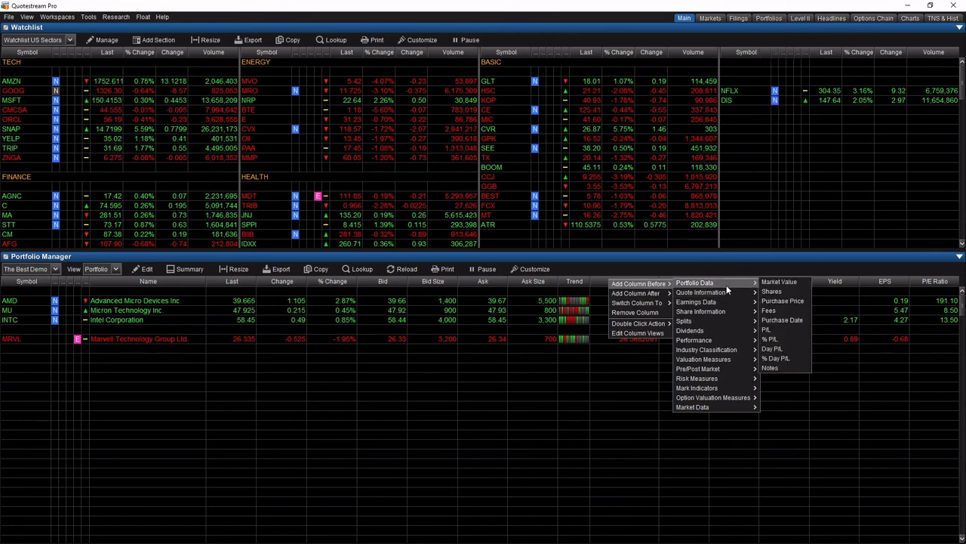
pyautogui.click(771, 291)
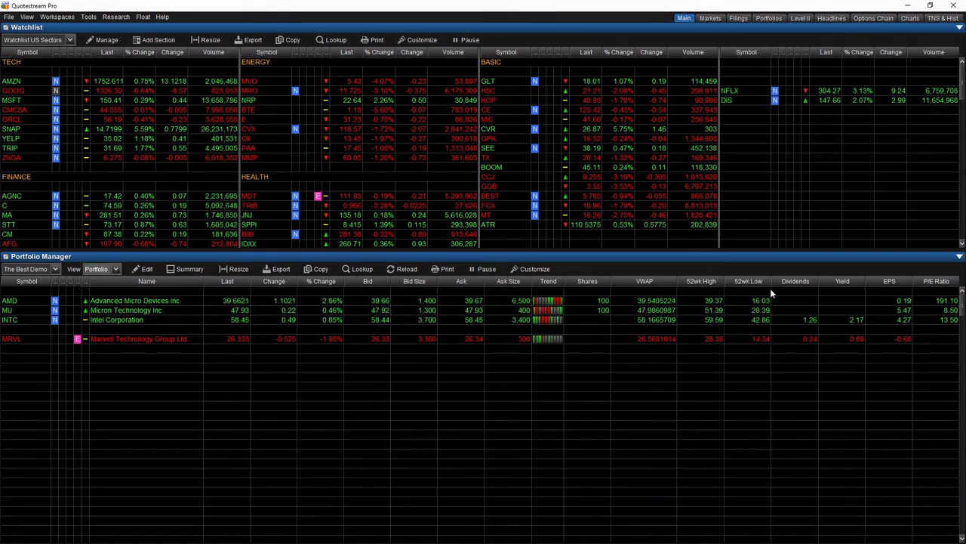
# Add the Purchase Price column from the portfolio data before the VWAP column.
pyautogui.rightClick(652, 281)
pyautogui.moveTo(676, 284)
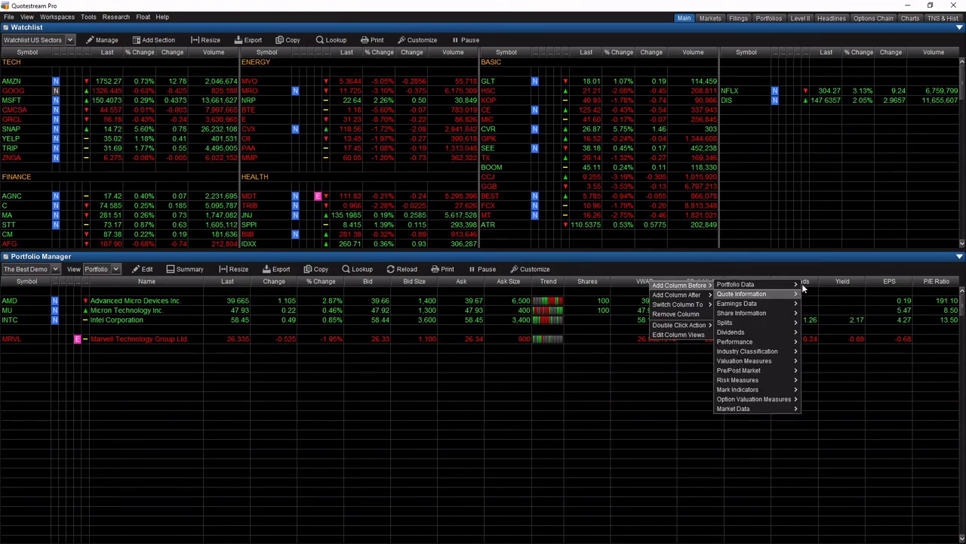
pyautogui.moveTo(787, 286)
pyautogui.click(826, 304)
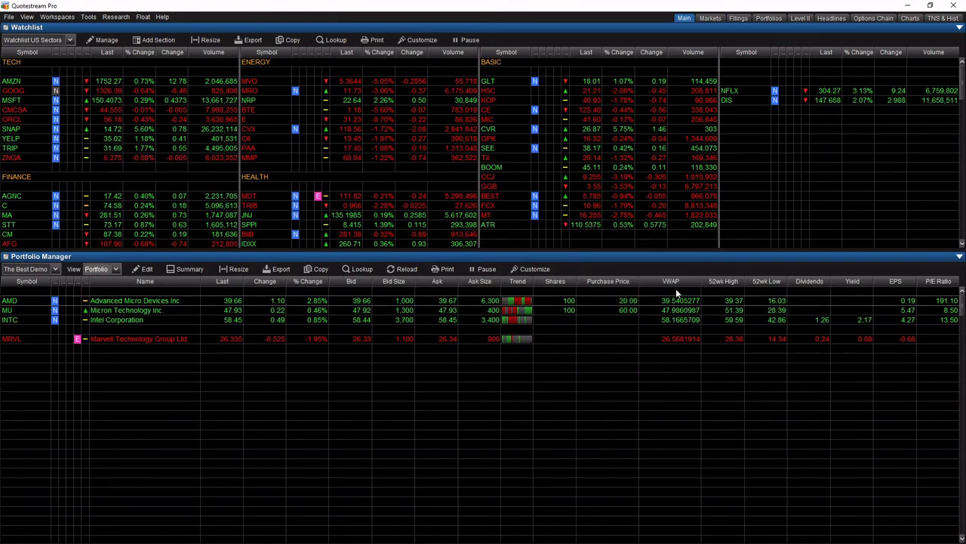
# Add the % P/L column from the portfolio data before VWAP, and show the portfolio summary.
pyautogui.rightClick(661, 282)
pyautogui.moveTo(687, 283)
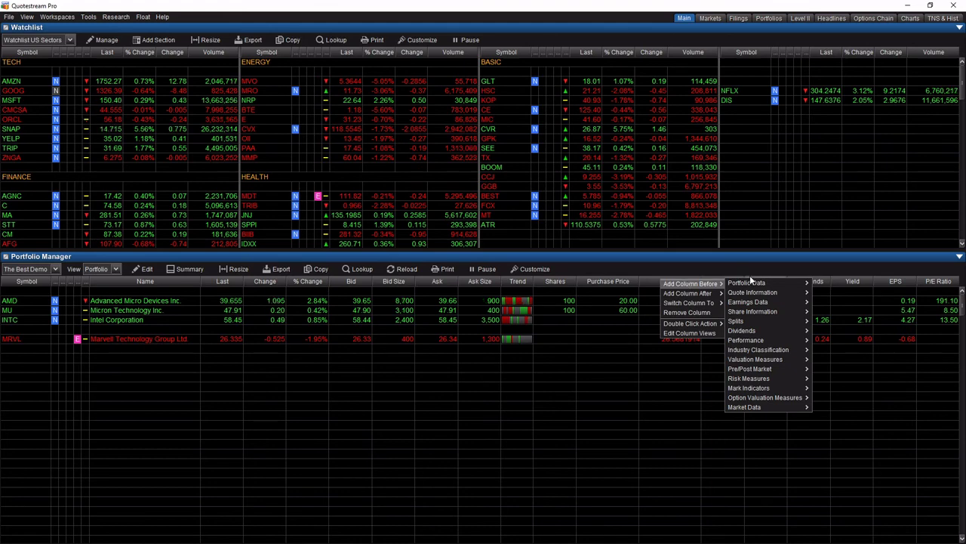
pyautogui.moveTo(756, 281)
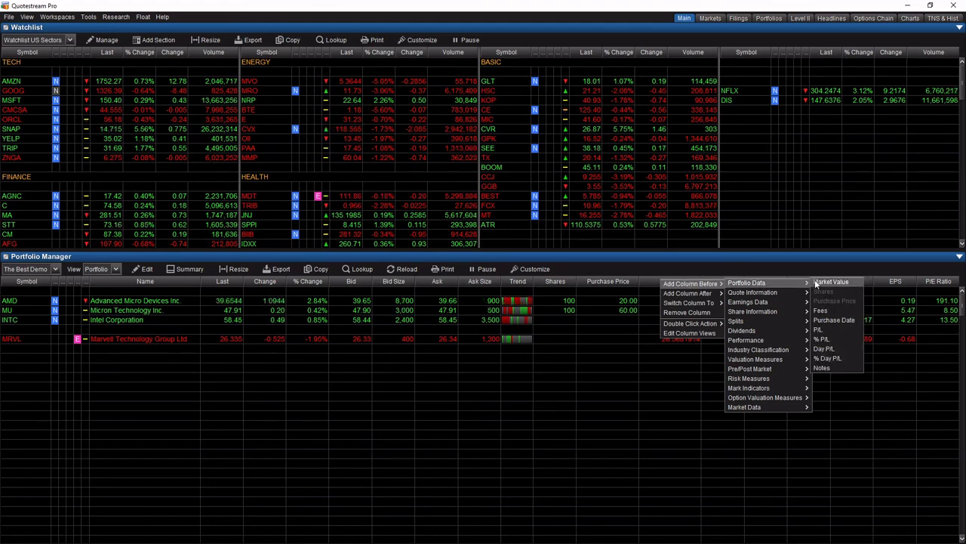
pyautogui.click(838, 339)
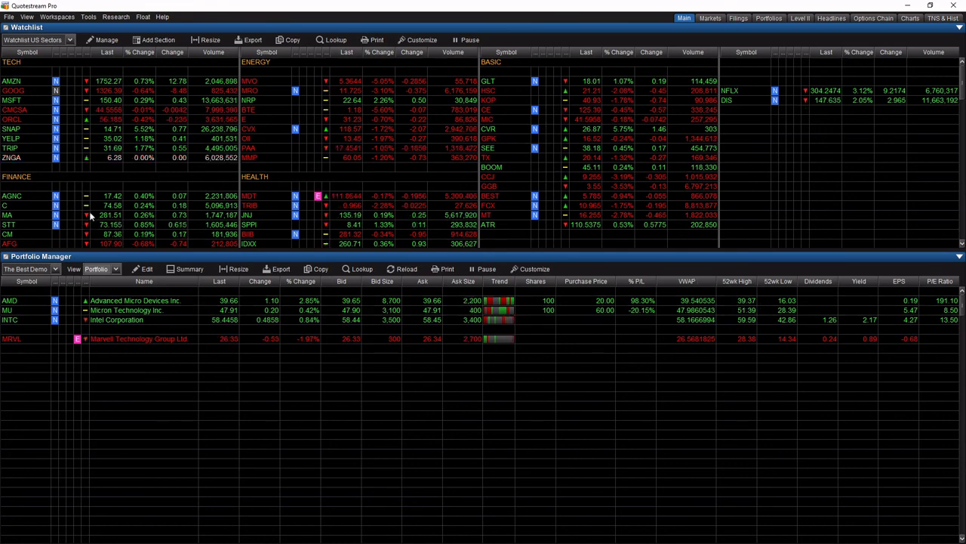
pyautogui.click(185, 271)
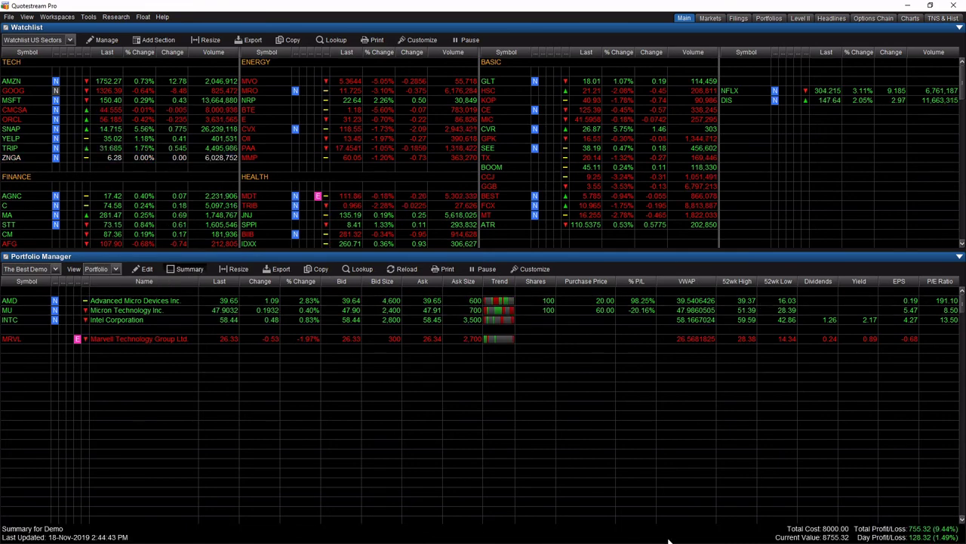